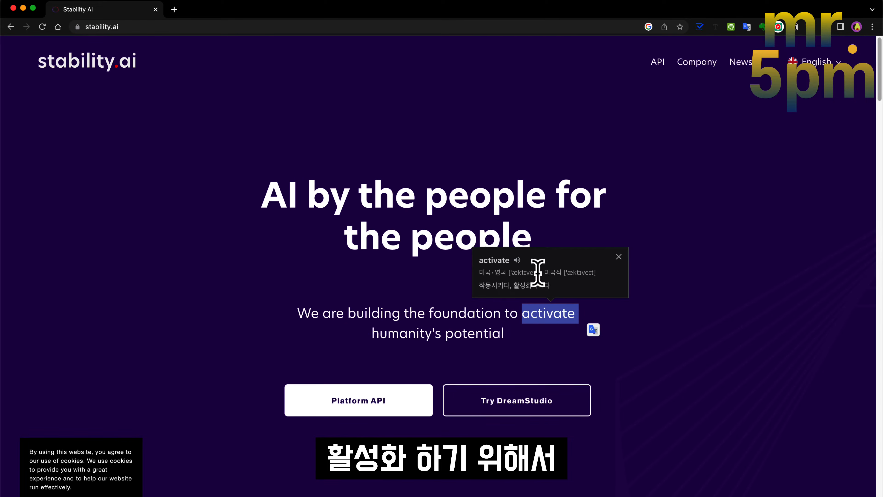
# Step: Read the Stability AI tagline, open DreamStudio from the site and dismiss its open beta welcome message
pyautogui.moveTo(297, 313); pyautogui.dragTo(502, 318)
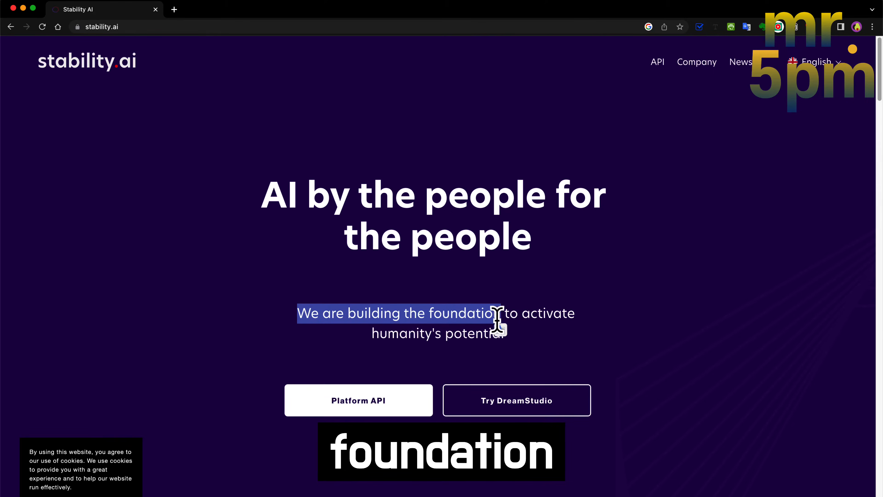
pyautogui.doubleClick(462, 312)
pyautogui.click(495, 331)
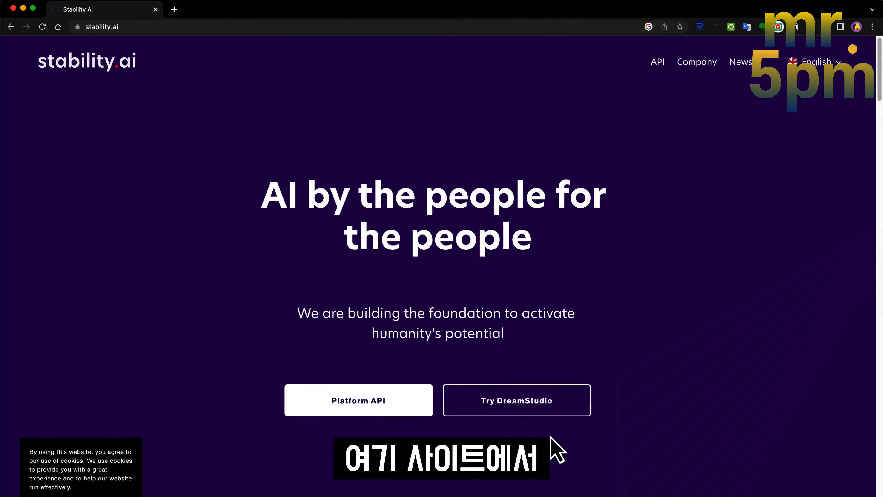
pyautogui.click(539, 414)
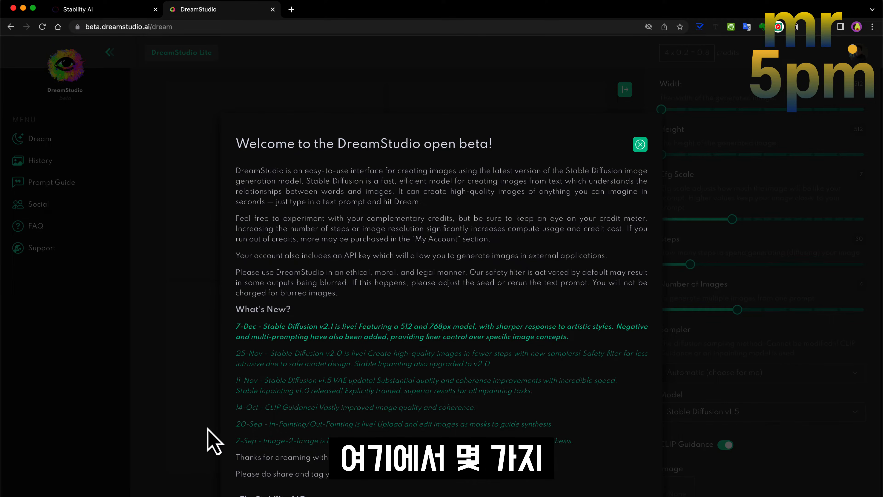
pyautogui.click(640, 144)
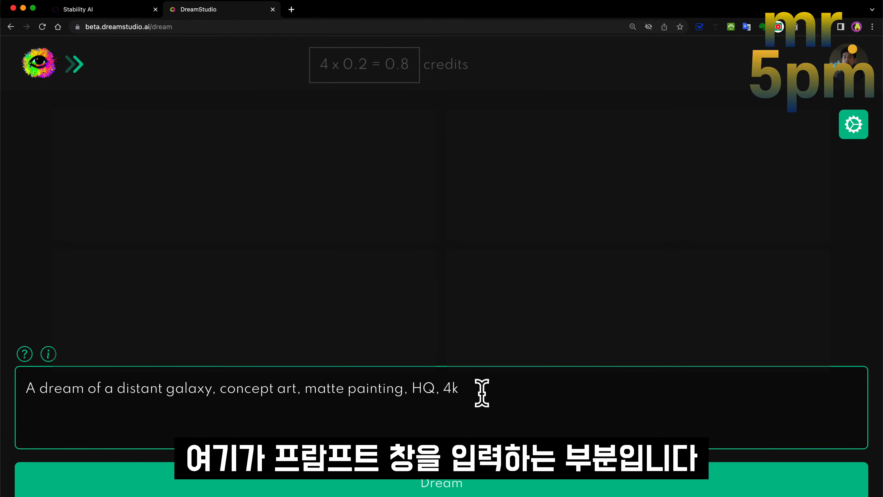
# Step: Examine the parts of the sample prompt, separating the subject "A dream of a distant galaxy" from its style and quality keywords
pyautogui.moveTo(26, 387)
pyautogui.mouseDown()
pyautogui.moveTo(210, 387)
pyautogui.moveTo(28, 387)
pyautogui.mouseUp()
pyautogui.click(212, 387)
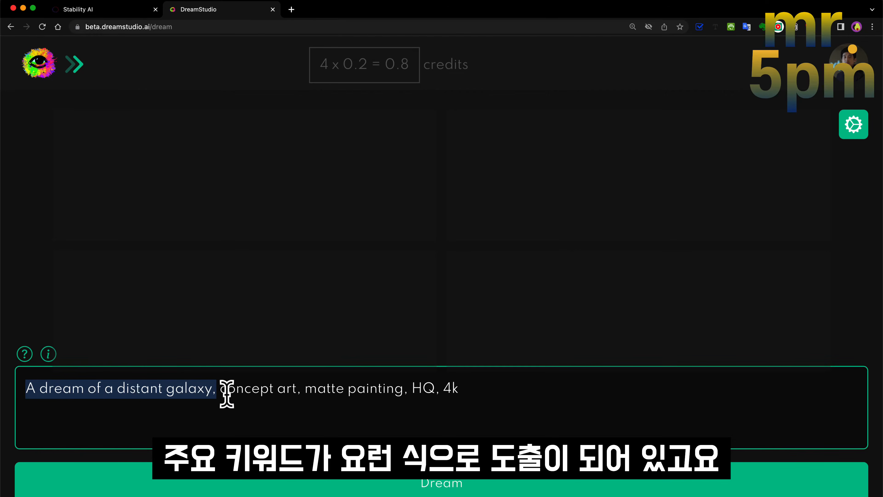
pyautogui.moveTo(223, 392); pyautogui.dragTo(457, 389)
pyautogui.click(481, 393)
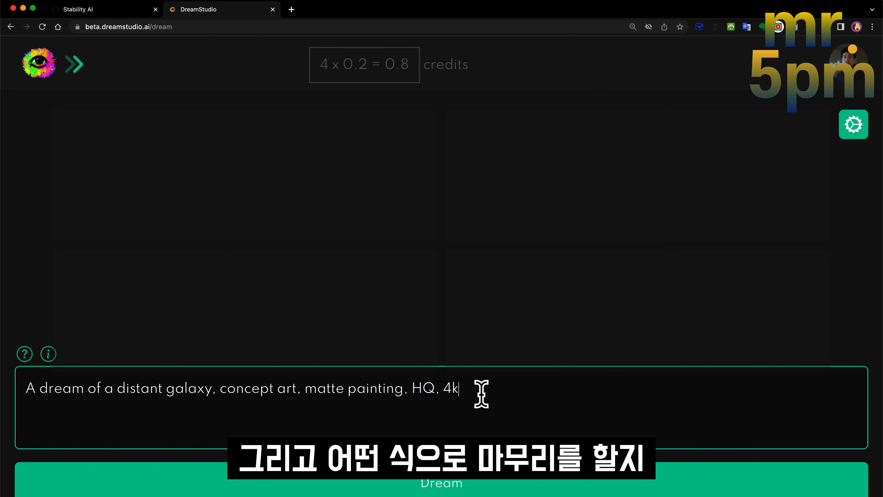
pyautogui.press('super+a')
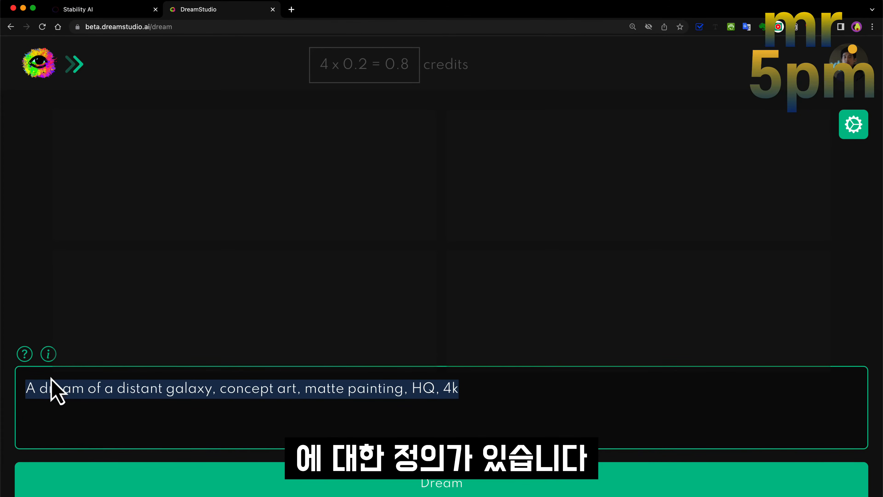
pyautogui.click(481, 407)
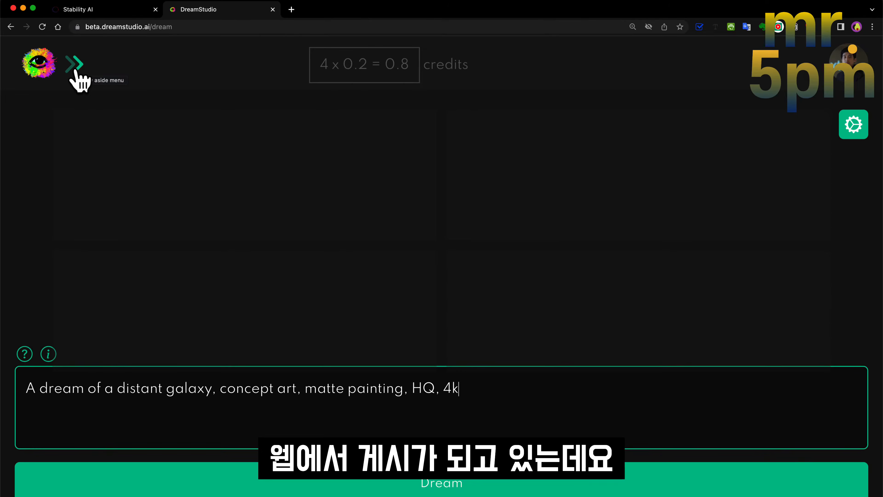
# Step: Expand the side menu, open the Prompt Guide and look up the term "Prompt Engineering" in its heading
pyautogui.click(77, 80)
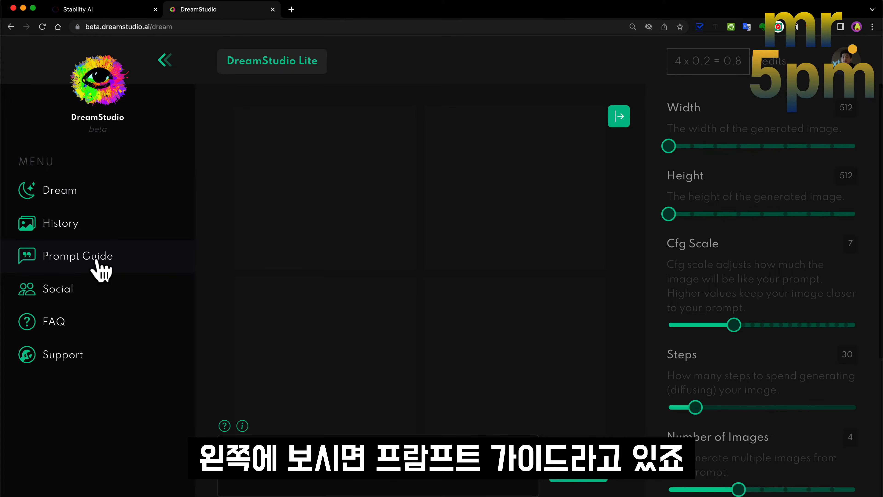
pyautogui.click(115, 264)
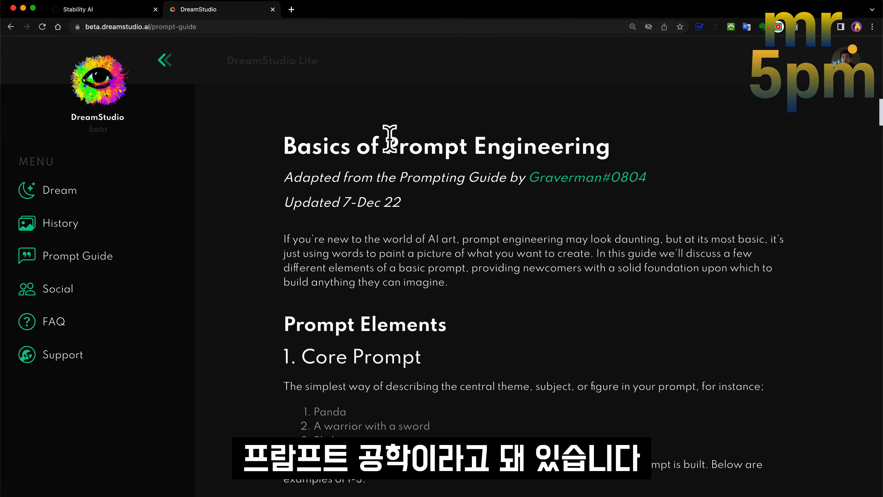
pyautogui.moveTo(386, 146); pyautogui.dragTo(619, 177)
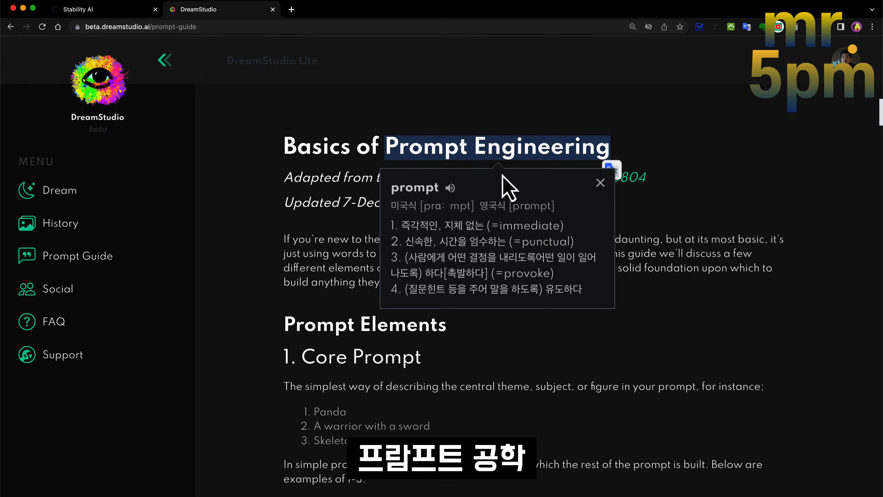
pyautogui.click(560, 195)
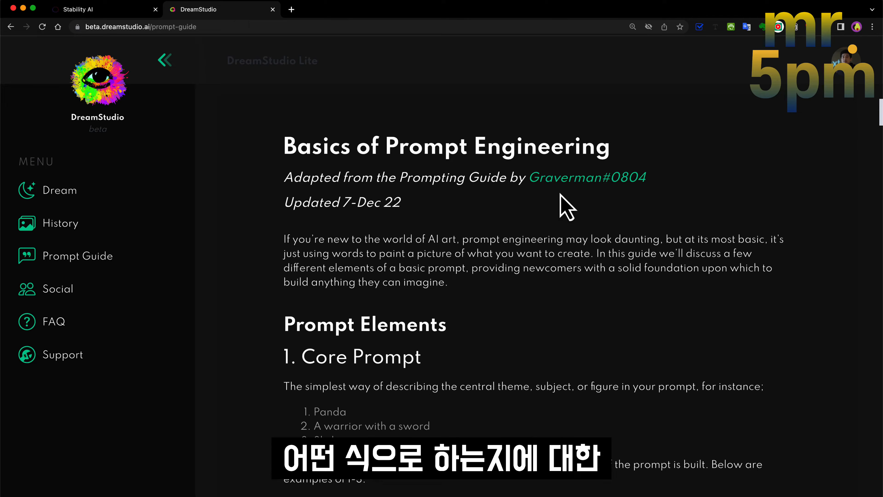
# Step: Read the guide's Core Prompt section and compare the panda, warrior and skeleton prompts with their example images
pyautogui.scroll(-5, 566, 207)
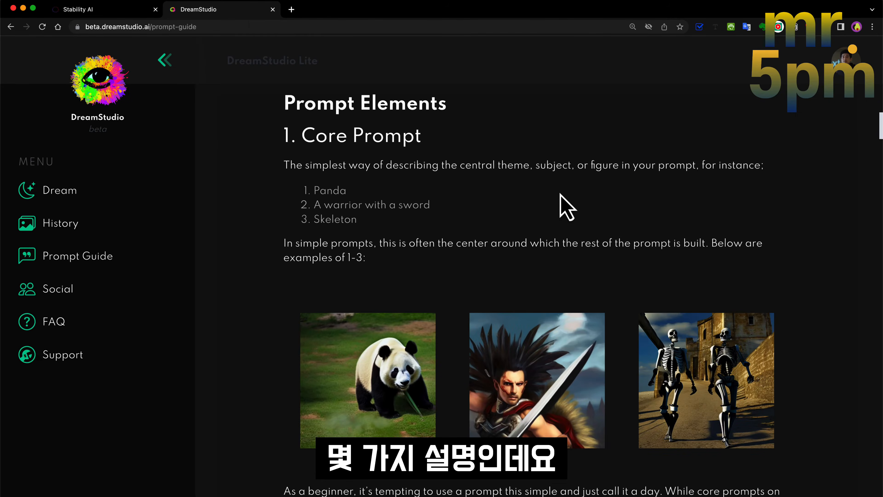
pyautogui.scroll(1, 287, 180)
pyautogui.moveTo(303, 173); pyautogui.dragTo(424, 181)
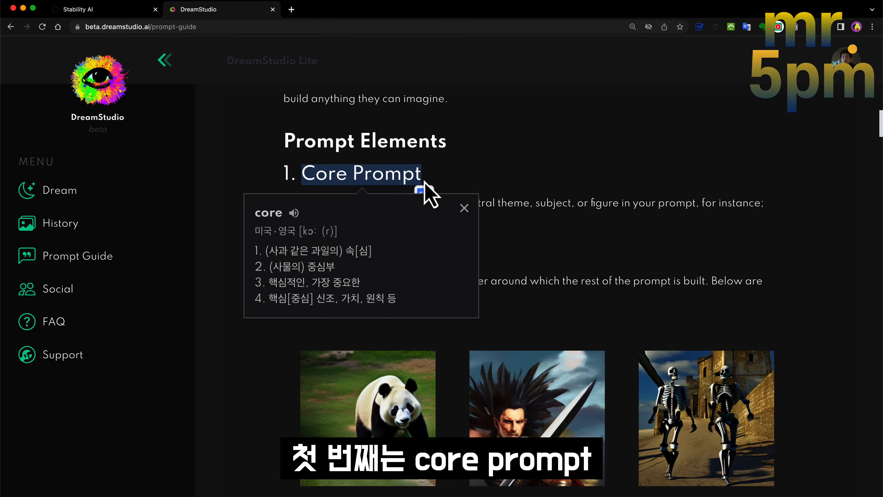
pyautogui.click(472, 185)
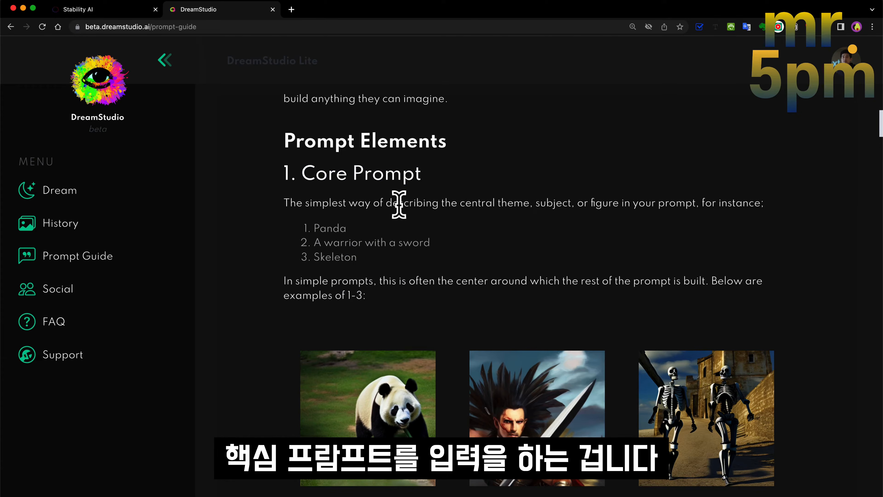
pyautogui.scroll(-1, 398, 203)
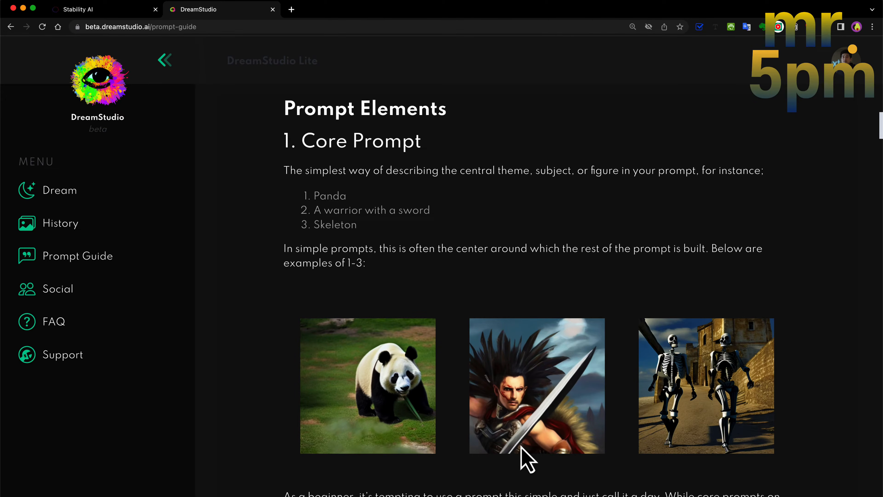
pyautogui.moveTo(314, 203); pyautogui.dragTo(373, 205)
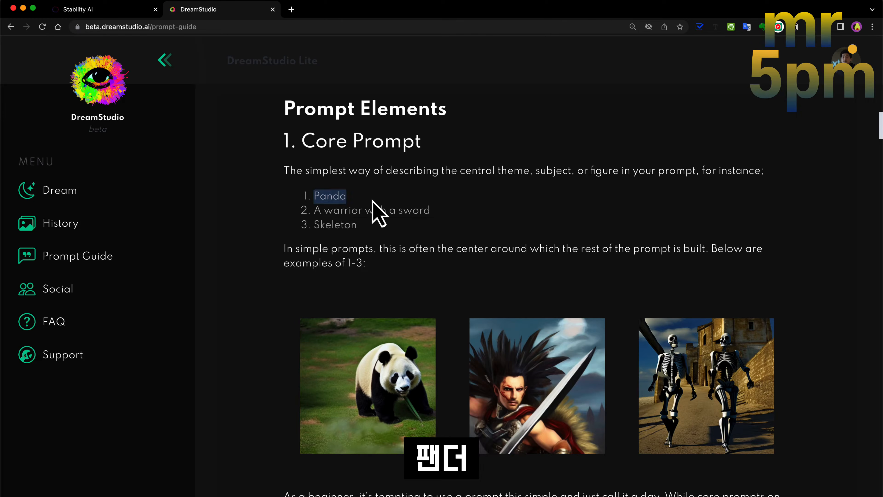
pyautogui.click(378, 450)
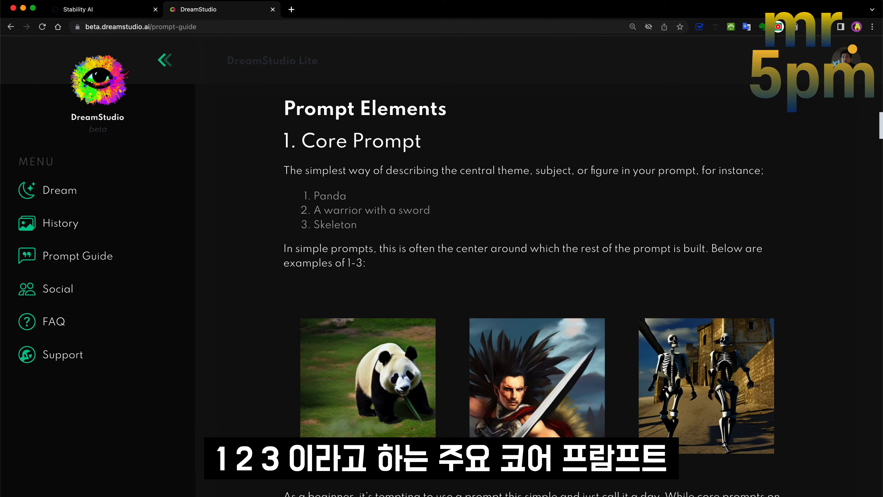
pyautogui.scroll(-2, 745, 418)
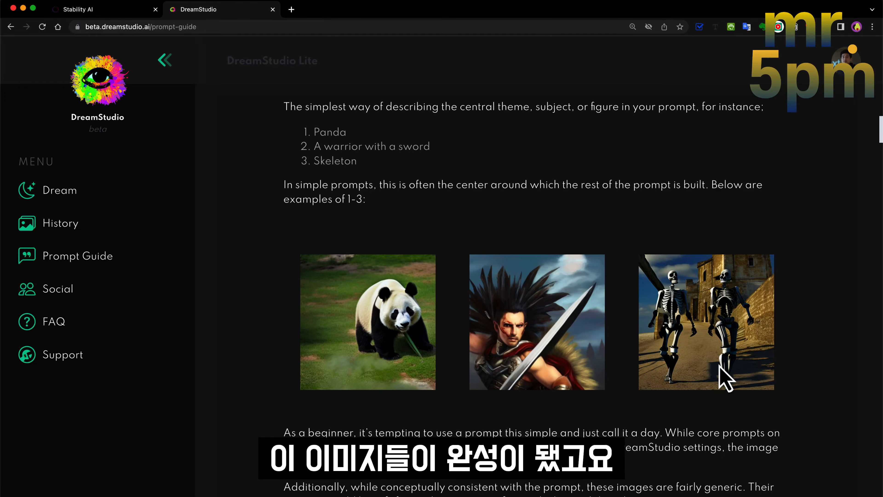
# Step: Read the guide's Style section, covering the common styles, the realistic panda examples and the pencil drawing of a panda
pyautogui.scroll(-15, 719, 365)
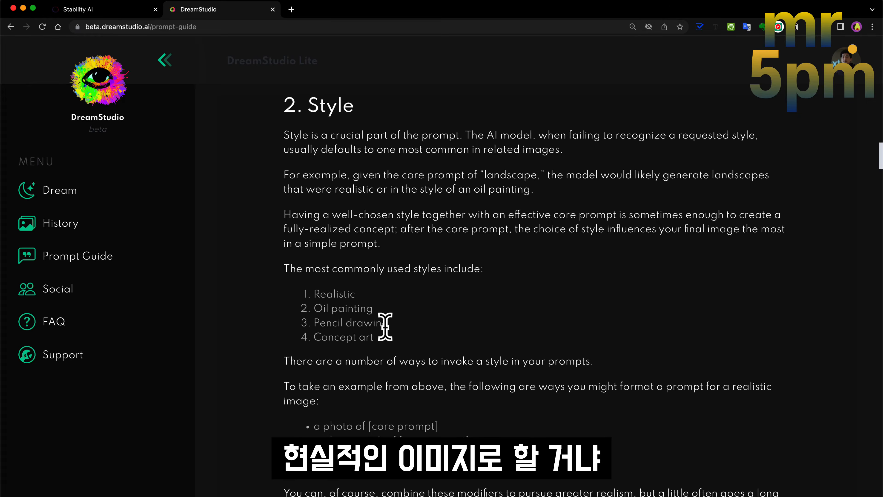
pyautogui.scroll(-5, 386, 326)
pyautogui.scroll(-1, 388, 328)
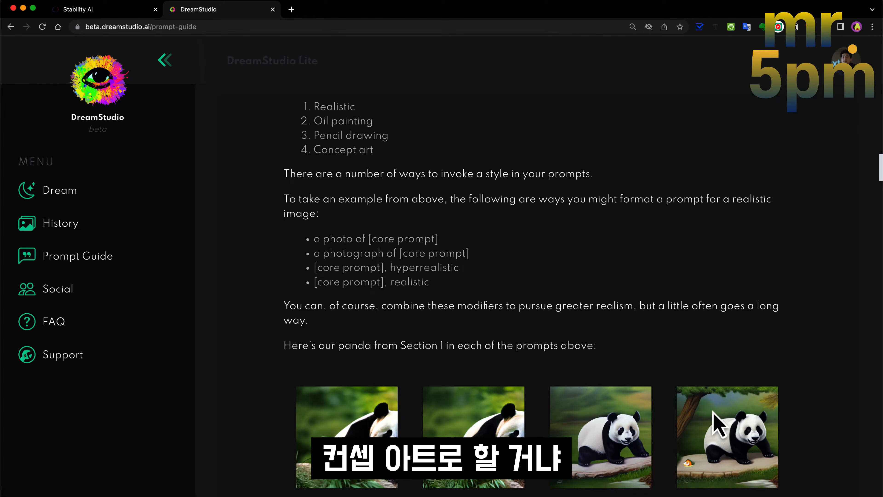
pyautogui.scroll(-2, 785, 395)
pyautogui.scroll(2, 785, 394)
pyautogui.scroll(-15, 785, 394)
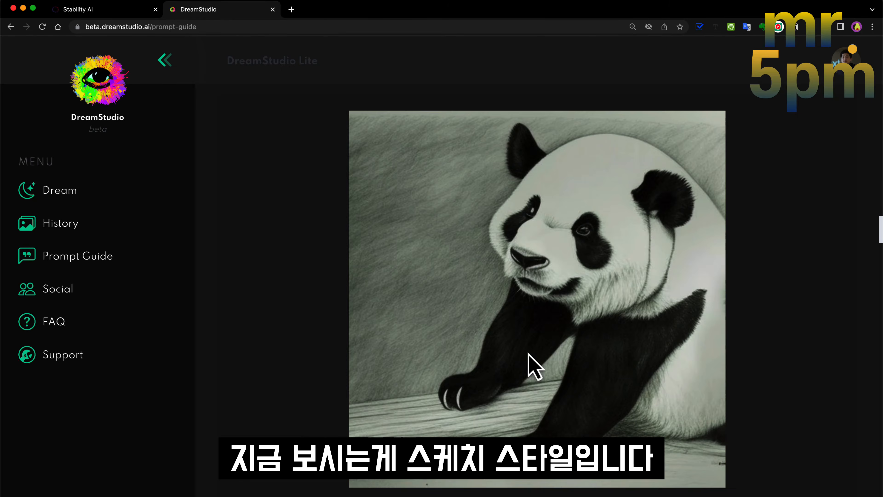
pyautogui.scroll(1, 657, 348)
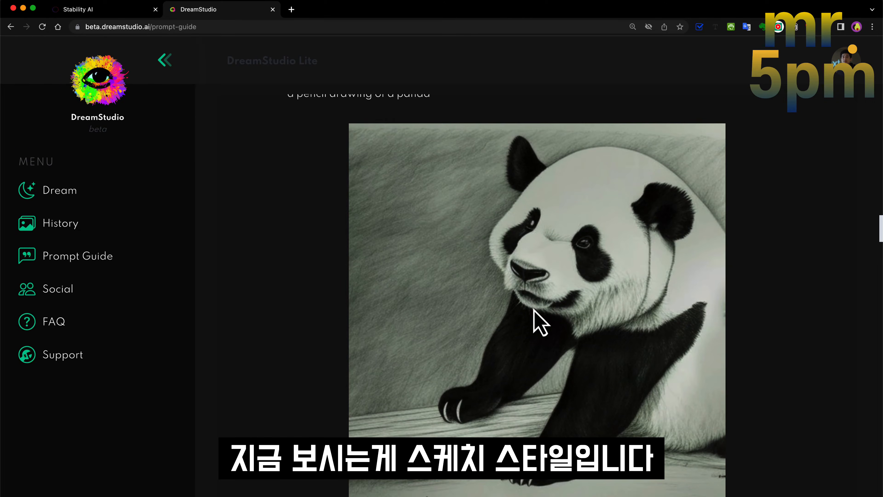
pyautogui.scroll(-1, 646, 354)
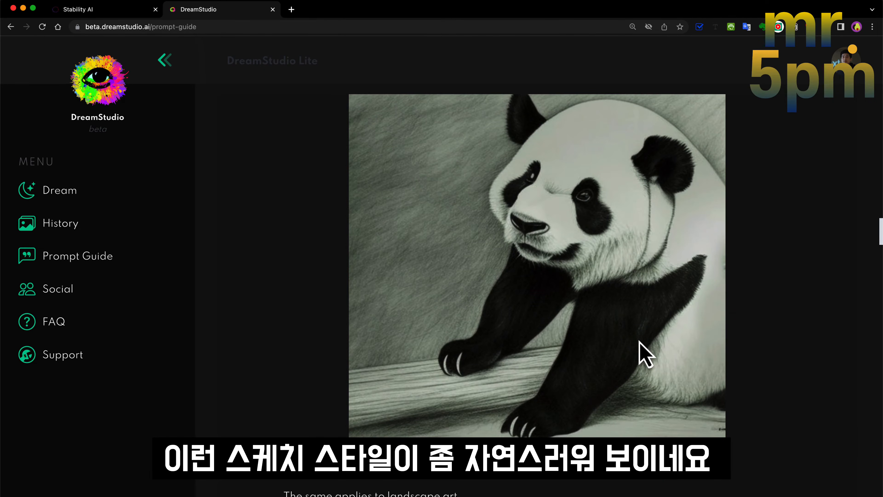
# Step: Read the guide's Artist section, reviewing the lists of portrait artists, oil painters and pen/pencil illustrators
pyautogui.scroll(-15, 645, 353)
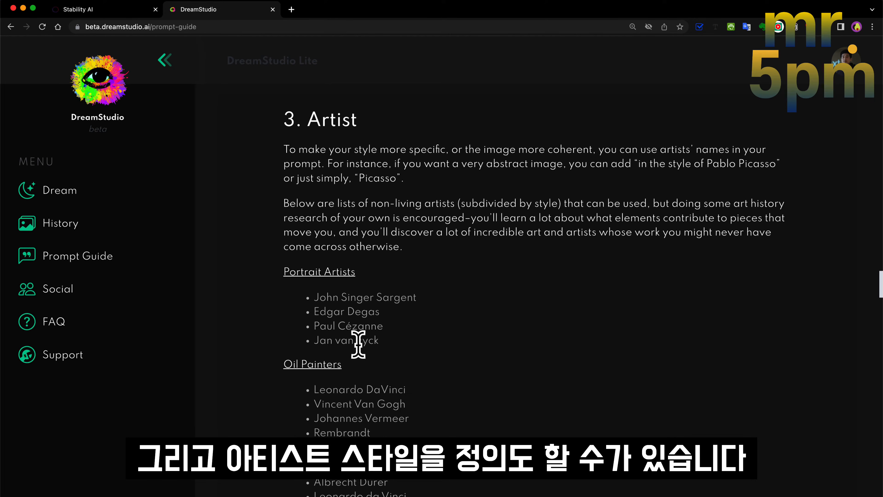
pyautogui.scroll(-1, 358, 344)
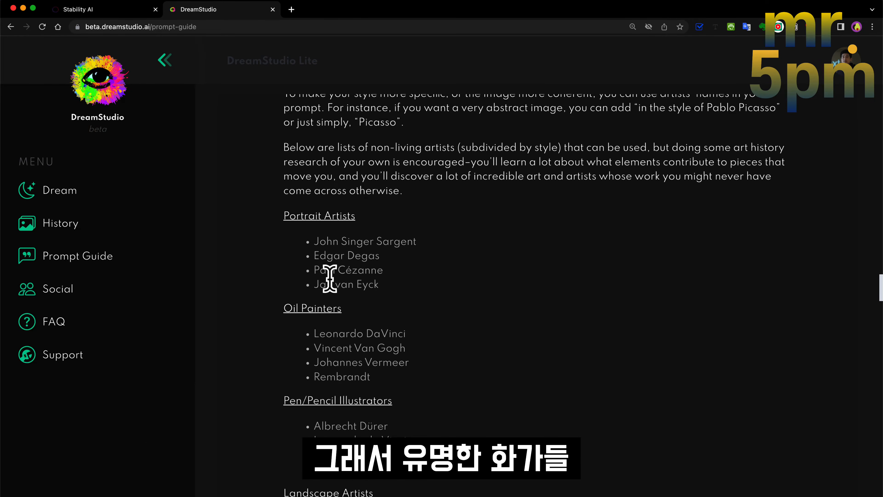
pyautogui.scroll(-1, 423, 412)
pyautogui.moveTo(315, 310); pyautogui.dragTo(413, 317)
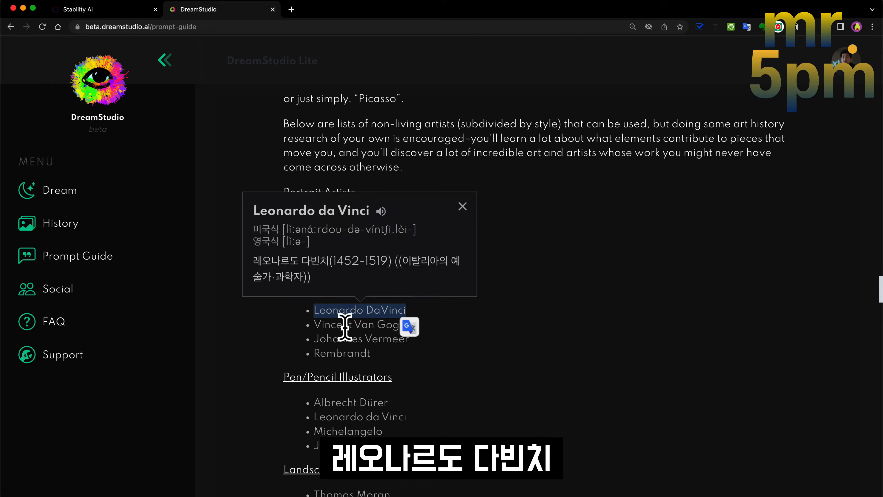
pyautogui.moveTo(315, 324); pyautogui.dragTo(417, 345)
pyautogui.click(439, 364)
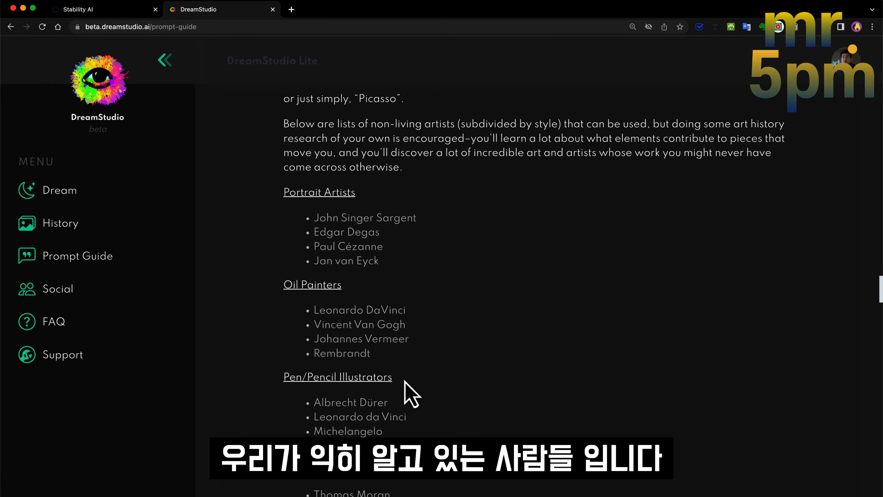
pyautogui.scroll(-2, 432, 370)
pyautogui.moveTo(314, 371); pyautogui.dragTo(417, 385)
pyautogui.tripleClick(429, 356)
pyautogui.click(301, 333)
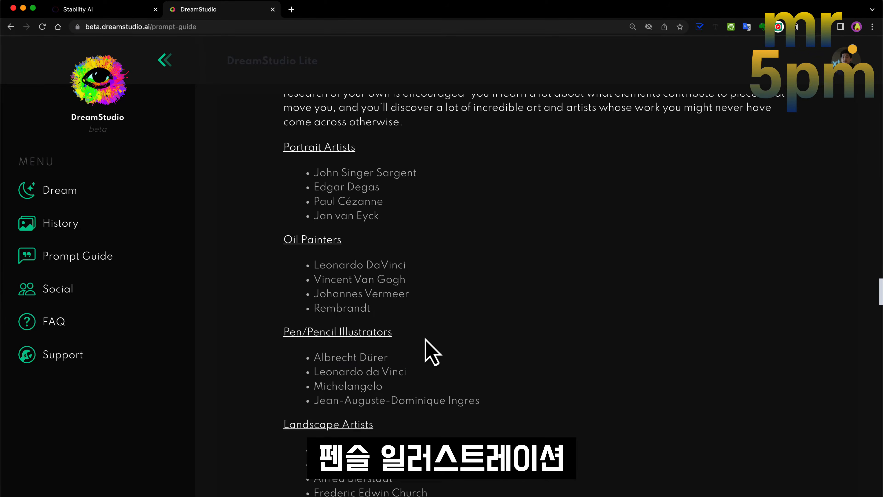
# Step: Examine the panda oil painting example that mixes the styles of Leonardo da Vinci and Frederic Edwin Church
pyautogui.scroll(-10, 424, 339)
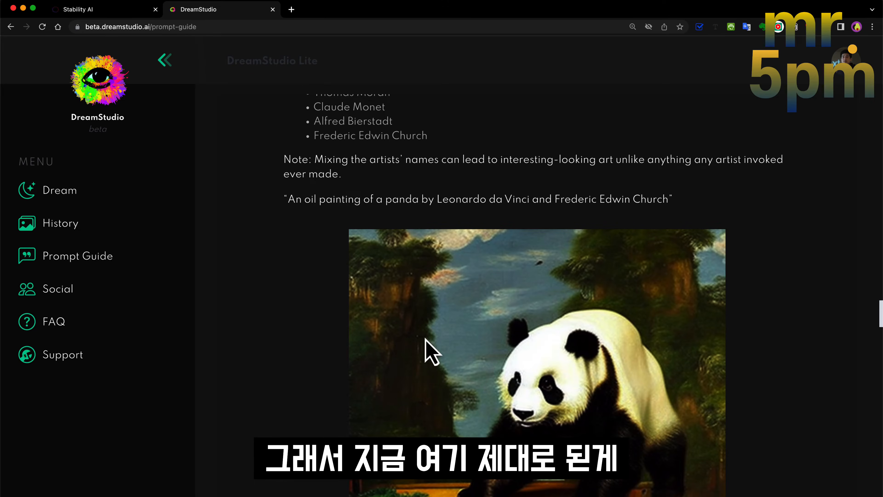
pyautogui.scroll(-1, 598, 365)
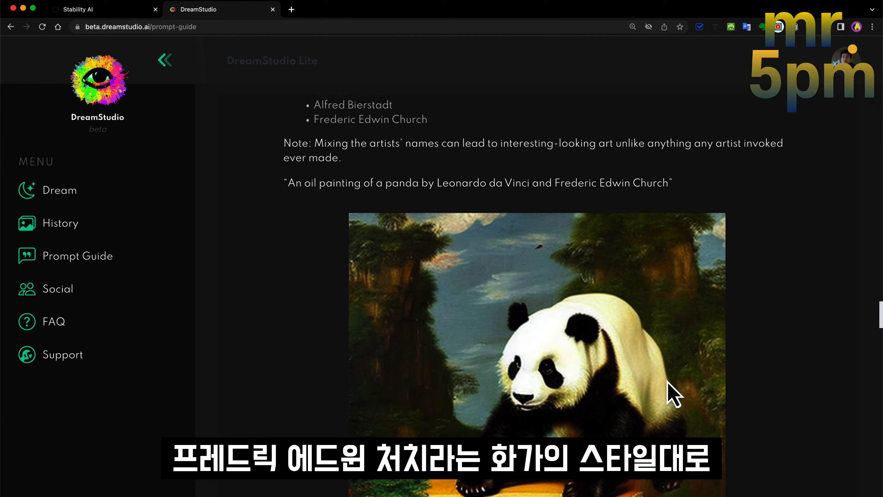
pyautogui.scroll(-6, 627, 386)
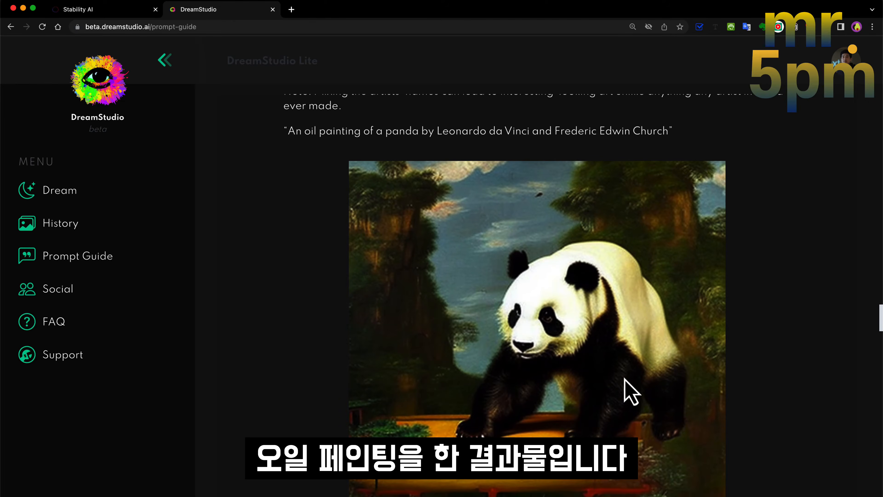
# Step: Skim the guide's finishing keywords and the advanced Prompt Weighting topic with its weighted prompt examples
pyautogui.scroll(-20, 622, 382)
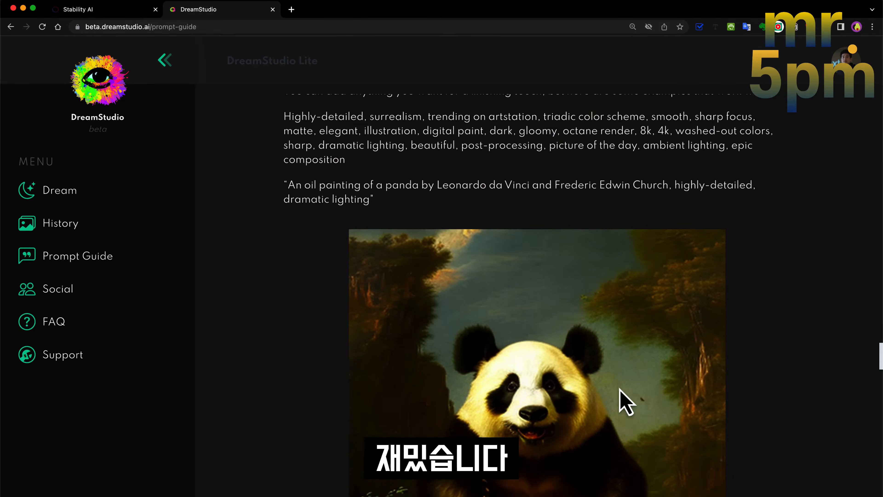
pyautogui.scroll(-20, 621, 386)
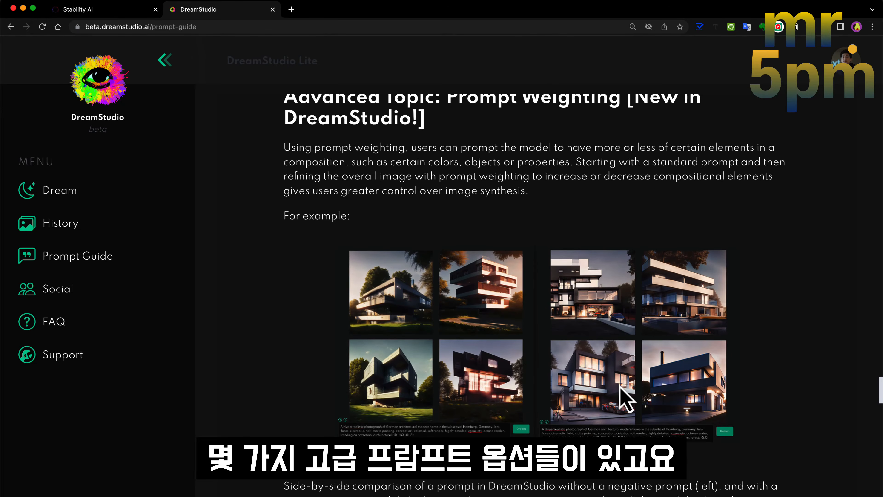
pyautogui.scroll(-20, 622, 387)
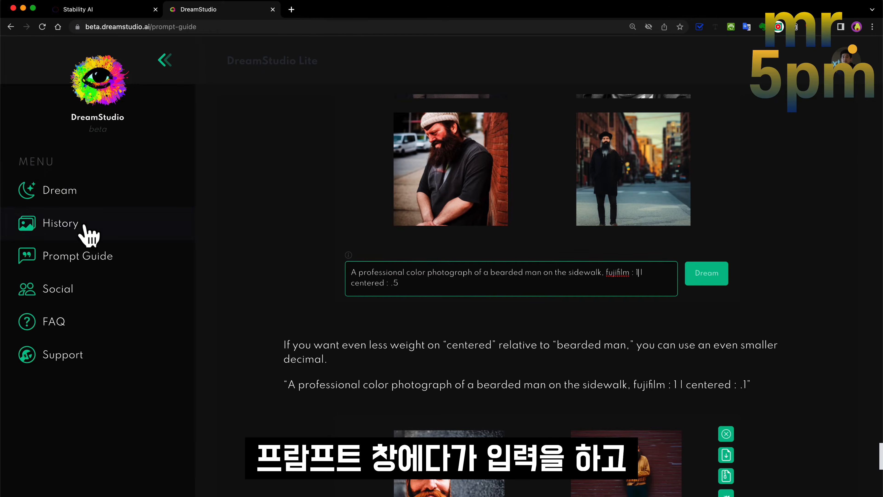
# Step: Open the Dream page and set the generated image size to 1024 wide by 768 high
pyautogui.click(90, 189)
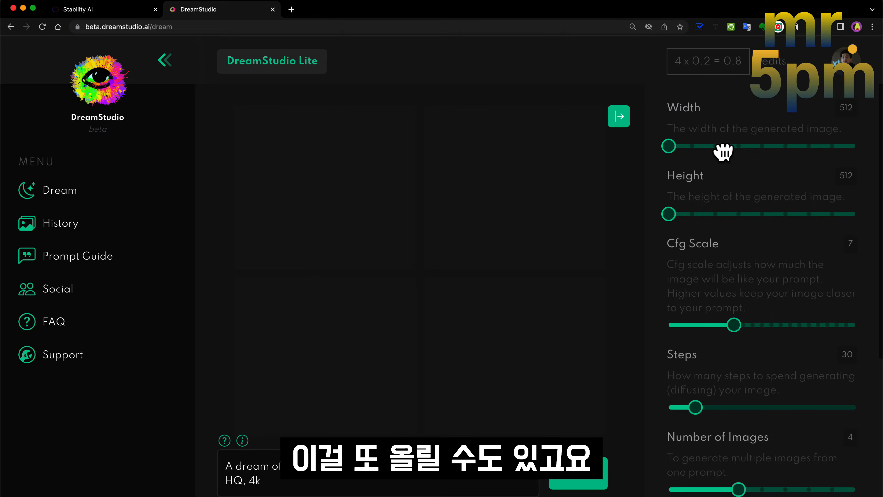
pyautogui.moveTo(668, 147); pyautogui.dragTo(763, 147)
pyautogui.moveTo(668, 213); pyautogui.dragTo(762, 214)
pyautogui.moveTo(762, 146); pyautogui.dragTo(855, 146)
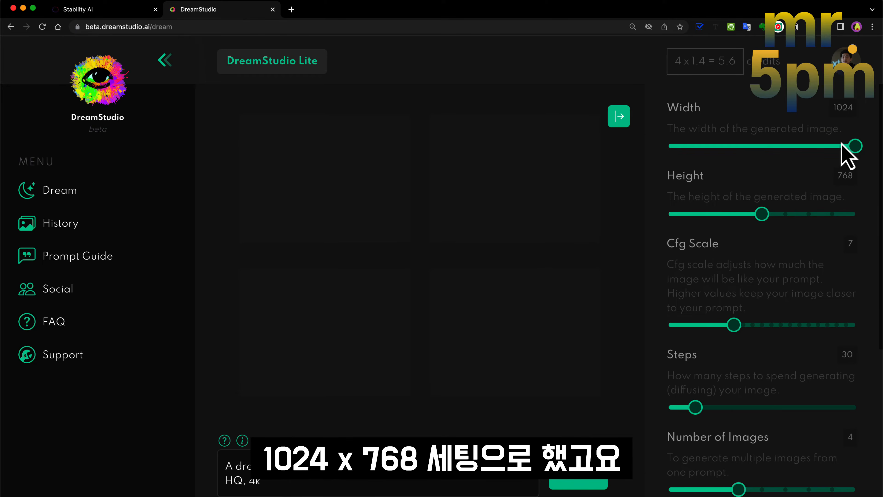
# Step: Raise the Cfg Scale to 12 so the images follow the prompt more closely
pyautogui.moveTo(735, 313)
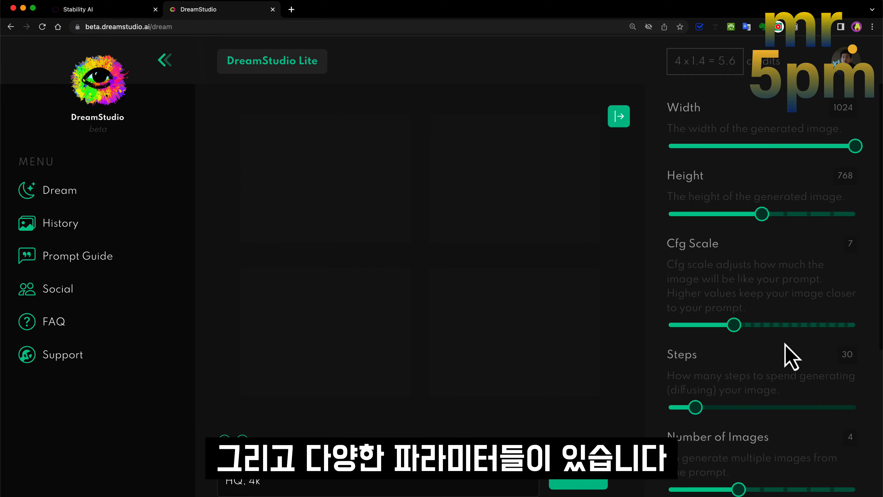
pyautogui.scroll(-2, 785, 355)
pyautogui.scroll(-1, 751, 339)
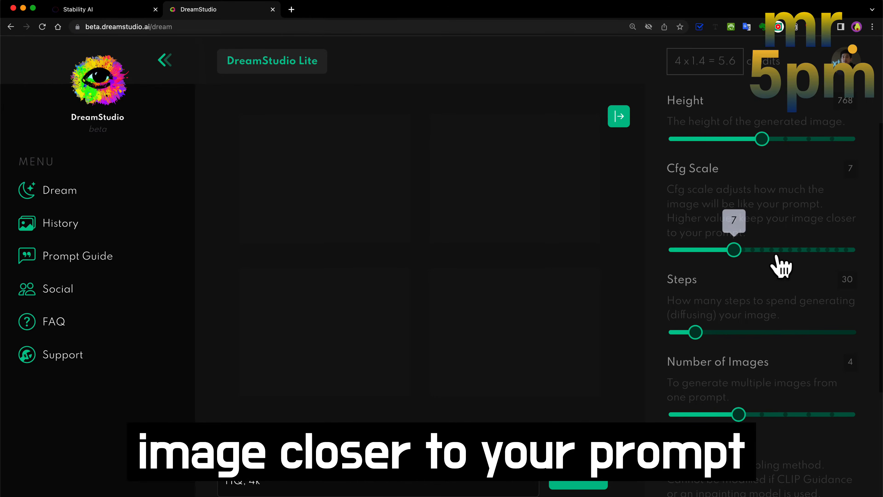
pyautogui.moveTo(734, 250); pyautogui.dragTo(781, 249)
pyautogui.scroll(-1, 733, 303)
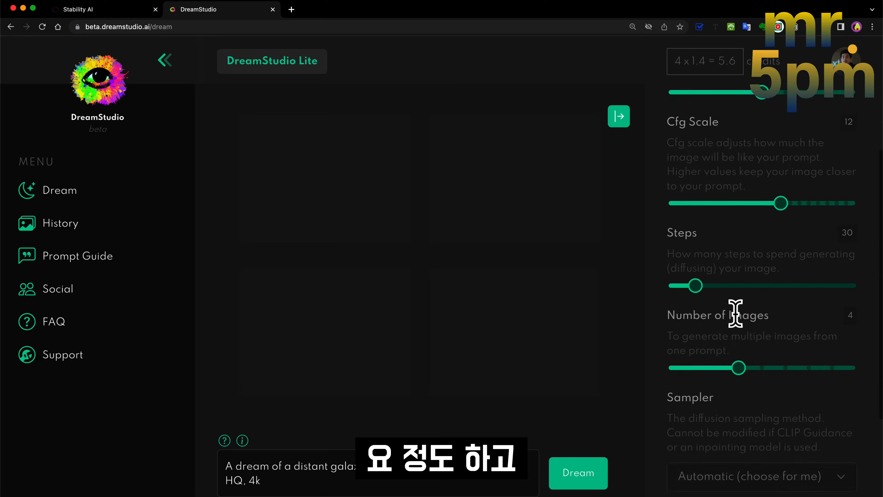
# Step: Choose Stable Diffusion v2.1 as the model and collapse the side menu
pyautogui.scroll(-2, 692, 386)
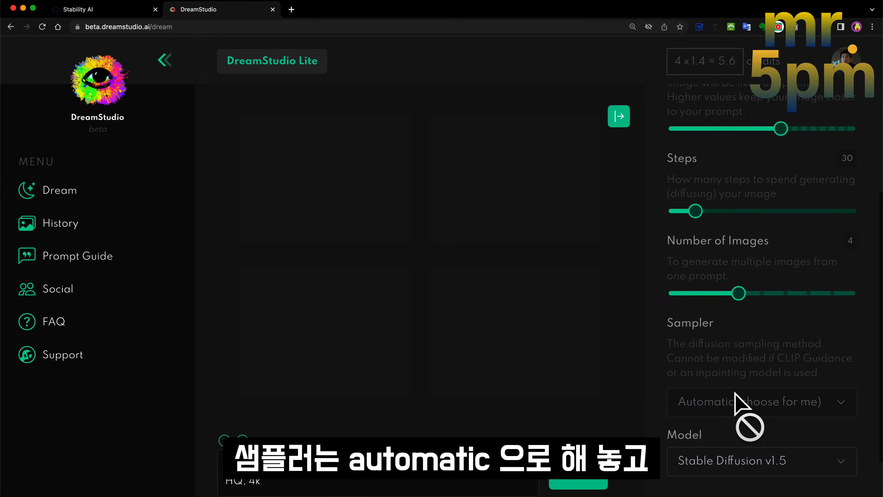
pyautogui.scroll(-2, 777, 431)
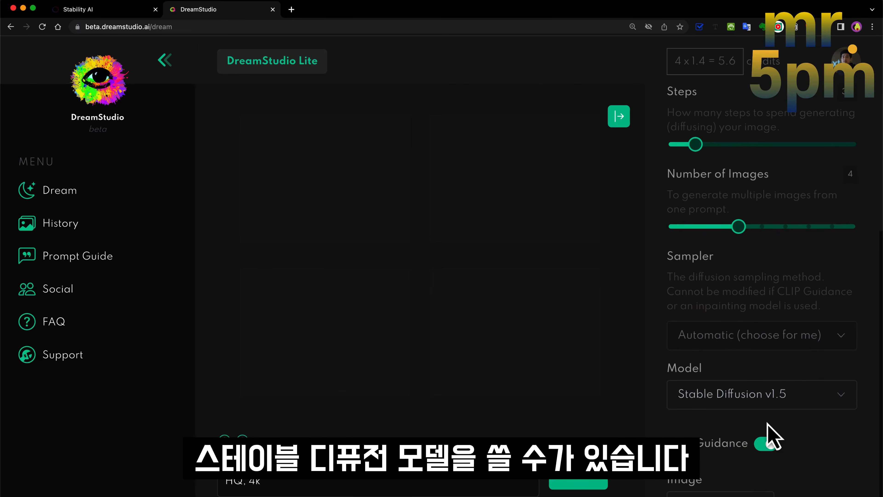
pyautogui.click(818, 398)
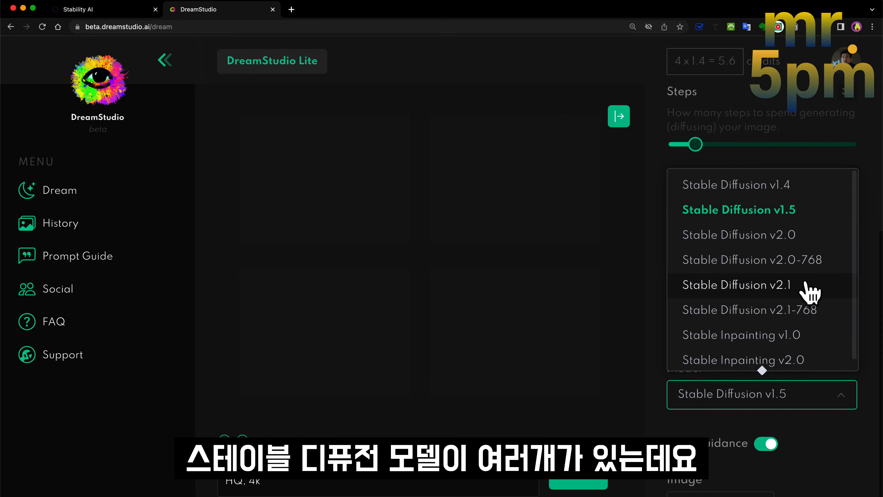
pyautogui.click(810, 293)
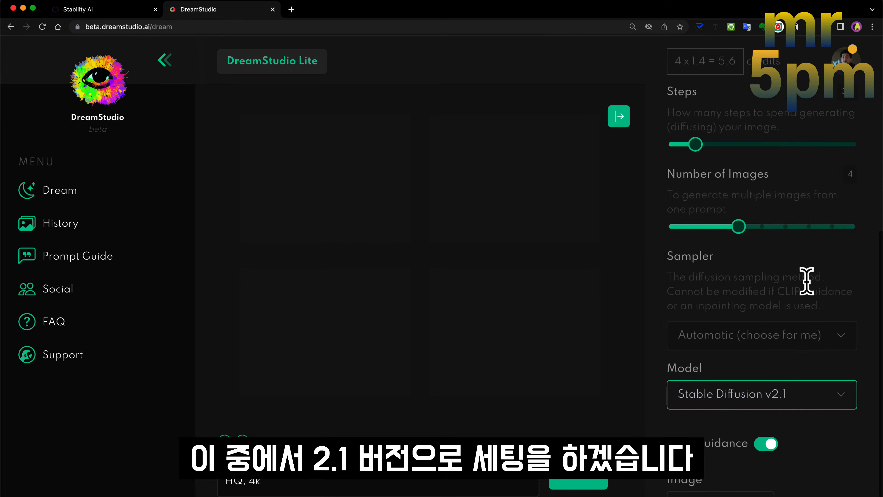
pyautogui.scroll(-3, 811, 452)
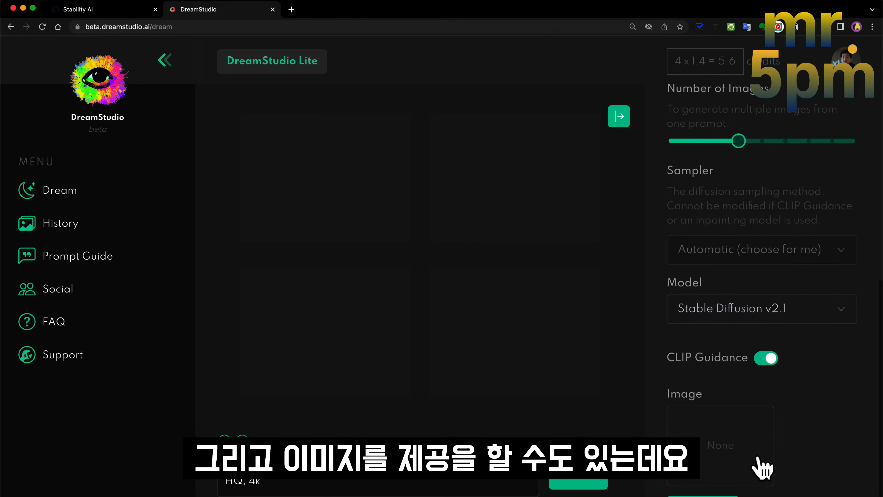
pyautogui.scroll(10, 812, 466)
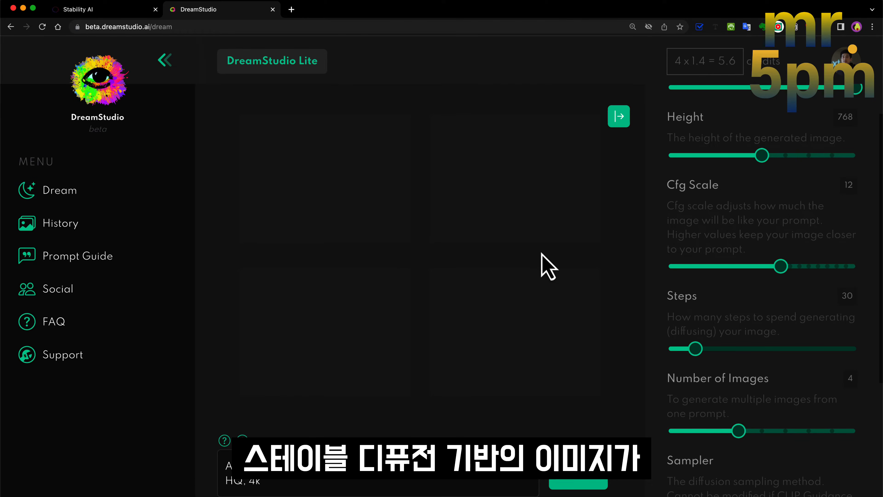
pyautogui.click(165, 60)
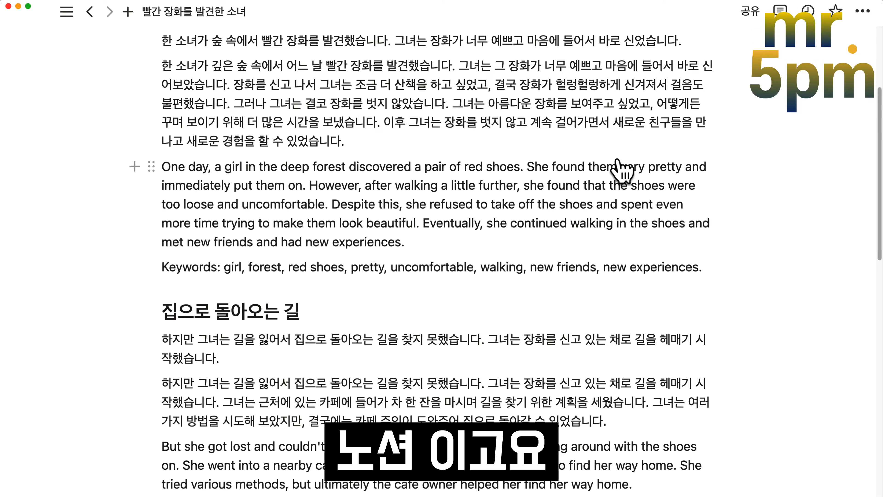
# Step: Switch to the Notion story and copy the first section's keywords, from "girl, forest, red shoes" to "new experiences."
pyautogui.scroll(3, 339, 259)
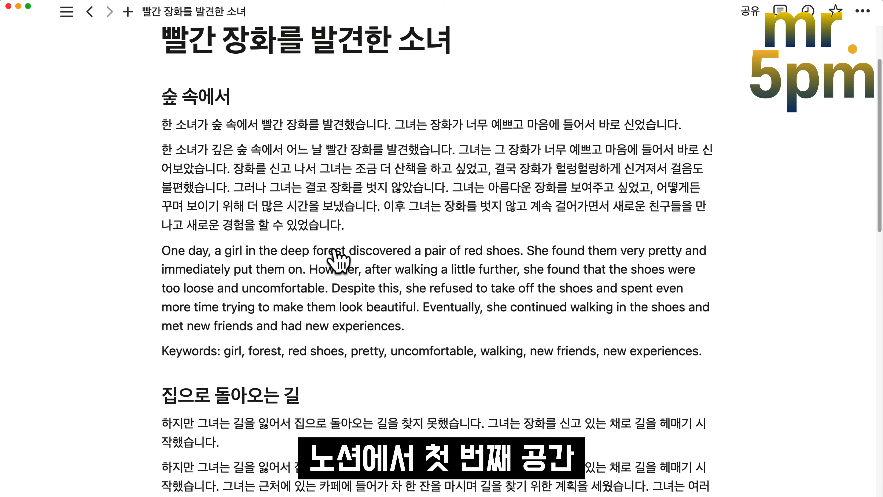
pyautogui.scroll(-2, 250, 209)
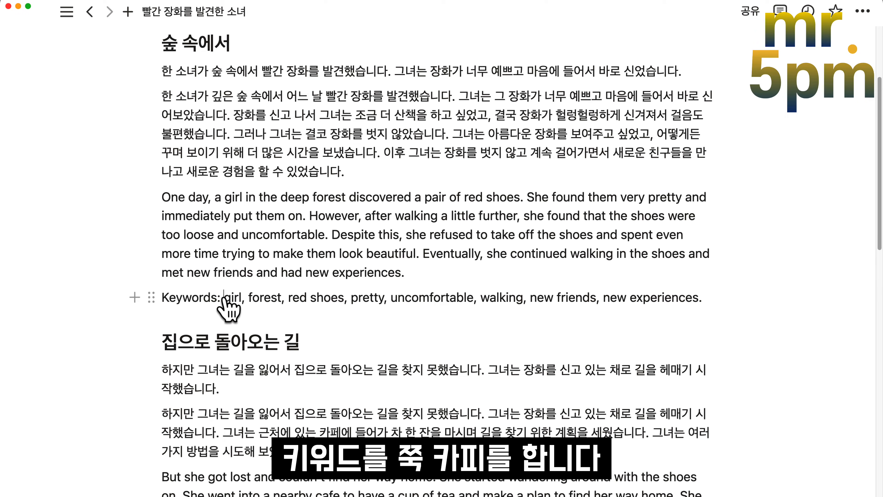
pyautogui.moveTo(223, 298); pyautogui.dragTo(703, 298)
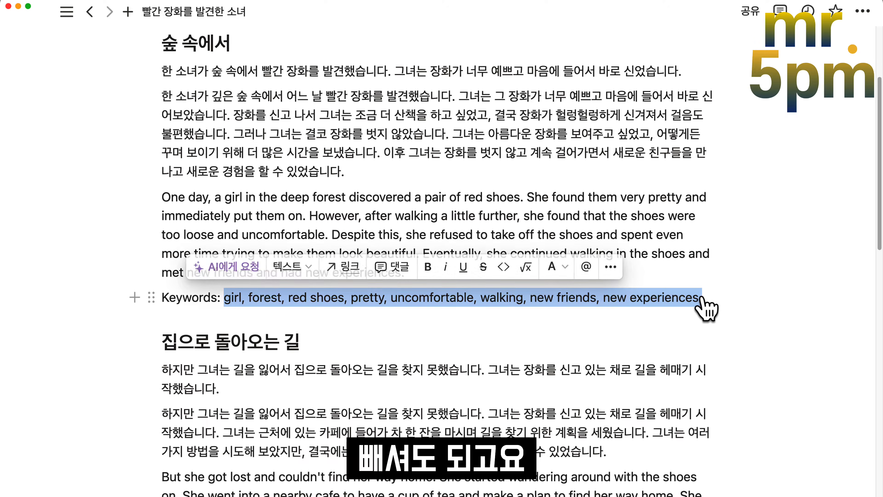
pyautogui.click(363, 108)
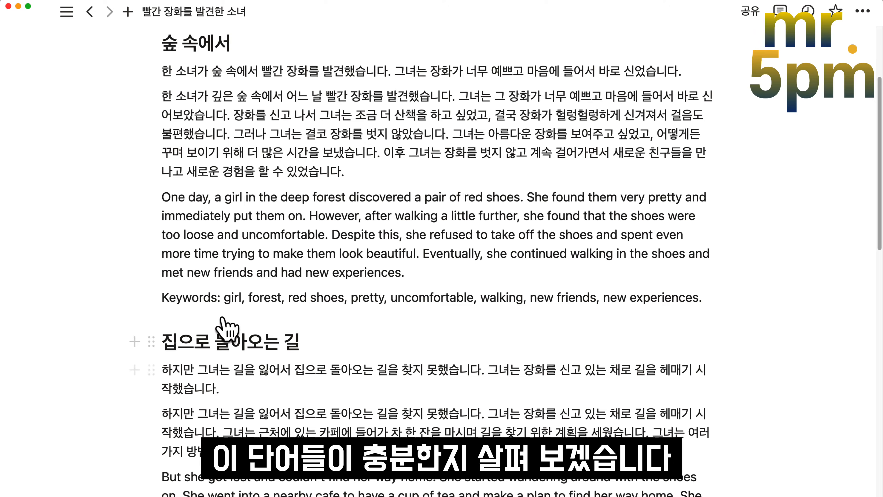
pyautogui.moveTo(222, 317); pyautogui.dragTo(716, 300)
pyautogui.click(604, 133)
pyautogui.scroll(-2, 478, 178)
pyautogui.scroll(-1, 473, 169)
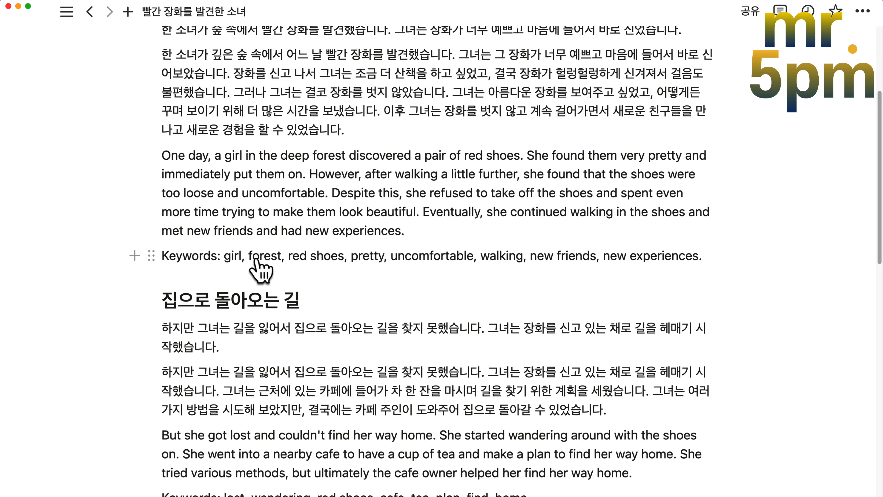
pyautogui.moveTo(225, 256); pyautogui.dragTo(702, 259)
pyautogui.press('super+c')
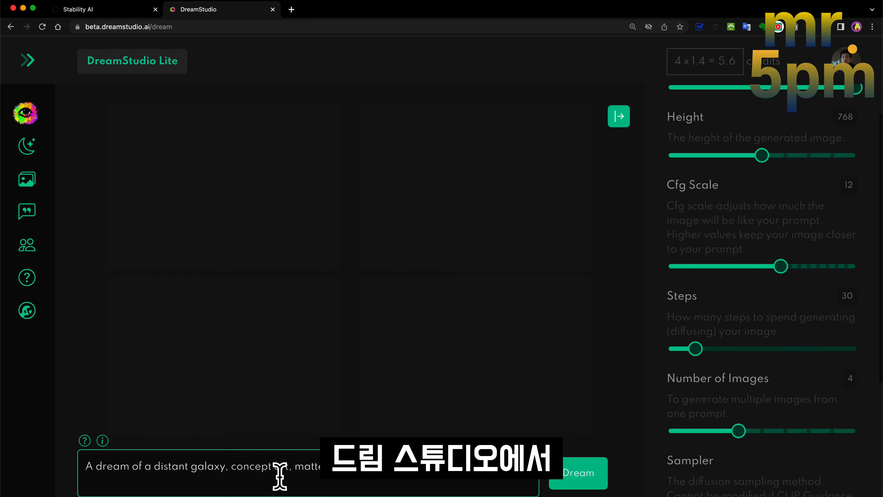
# Step: In DreamStudio, replace "A dream of a distant galaxy" with the copied keywords and "matte painting" with "pencil sketch drawing"
pyautogui.moveTo(227, 467); pyautogui.dragTo(82, 466)
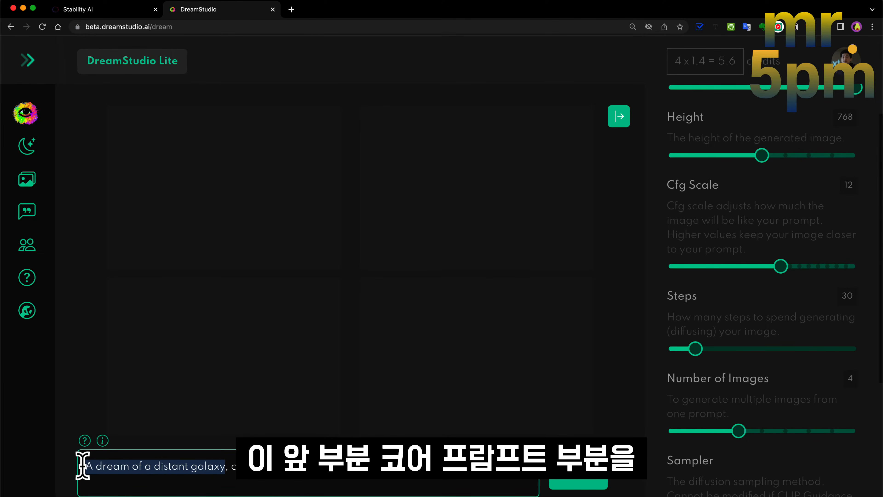
pyautogui.press('super+v')
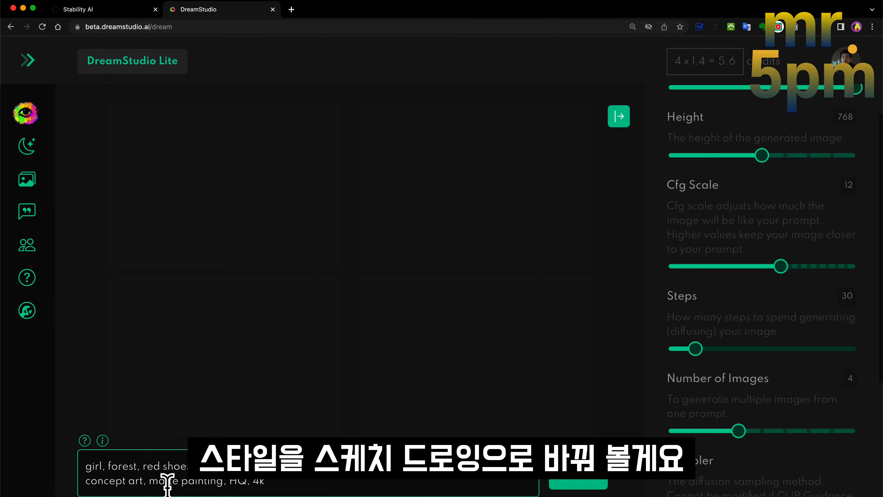
pyautogui.moveTo(151, 482); pyautogui.dragTo(222, 486)
pyautogui.write('sk')
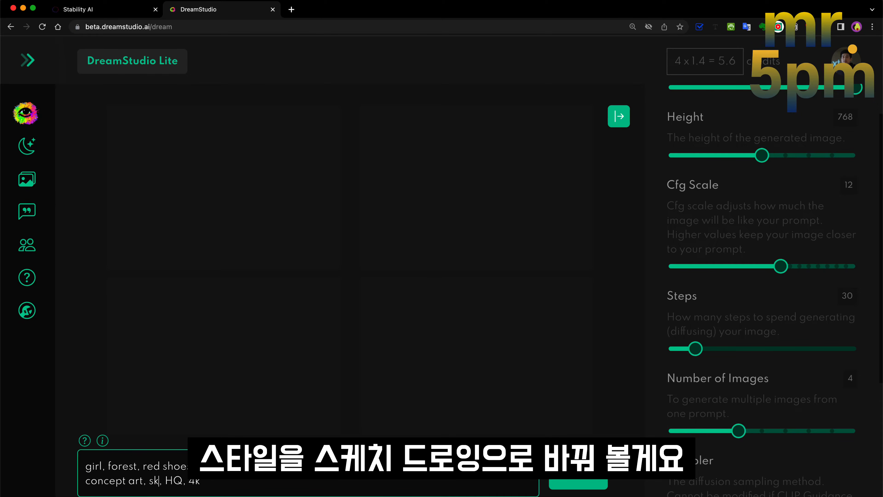
pyautogui.write('etch drawing')
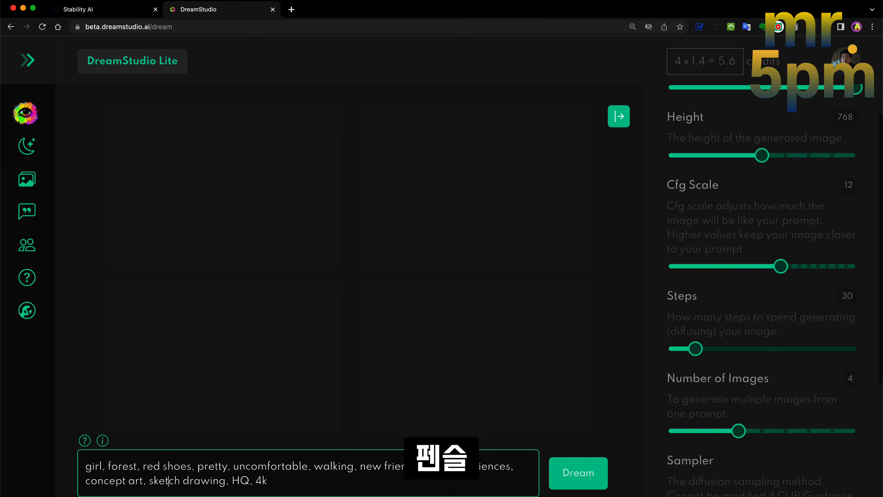
pyautogui.click(178, 480)
pyautogui.write('pencil')
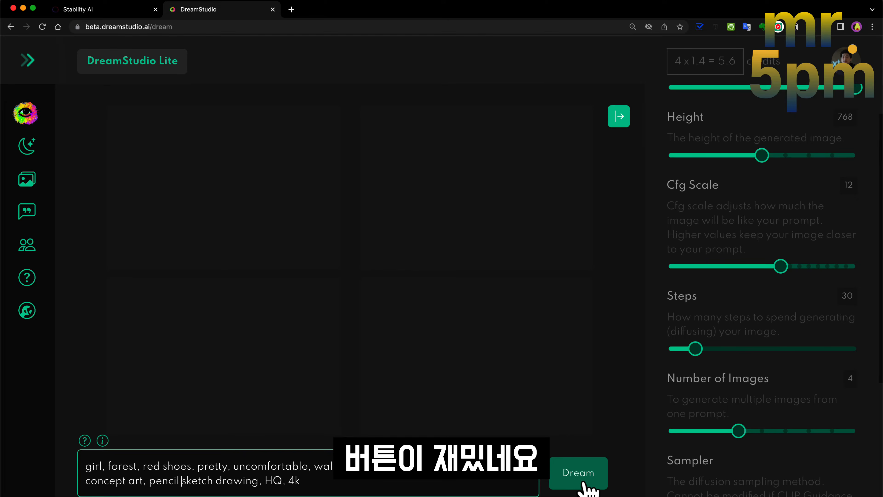
# Step: Generate the images and download the one with three figures walking among sunlit trees
pyautogui.click(585, 482)
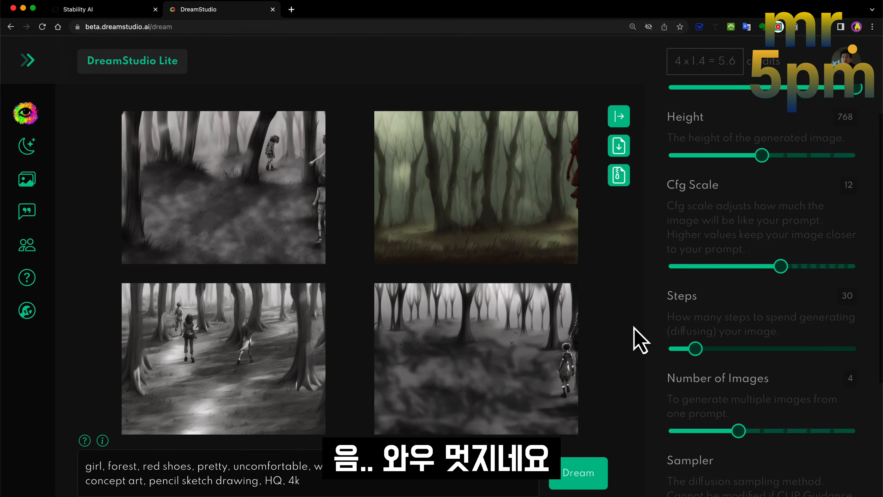
pyautogui.moveTo(313, 375)
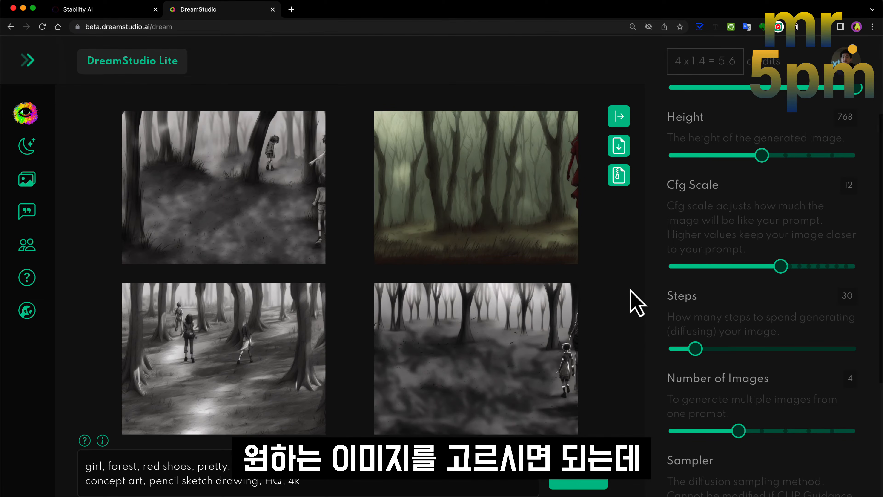
pyautogui.moveTo(181, 351)
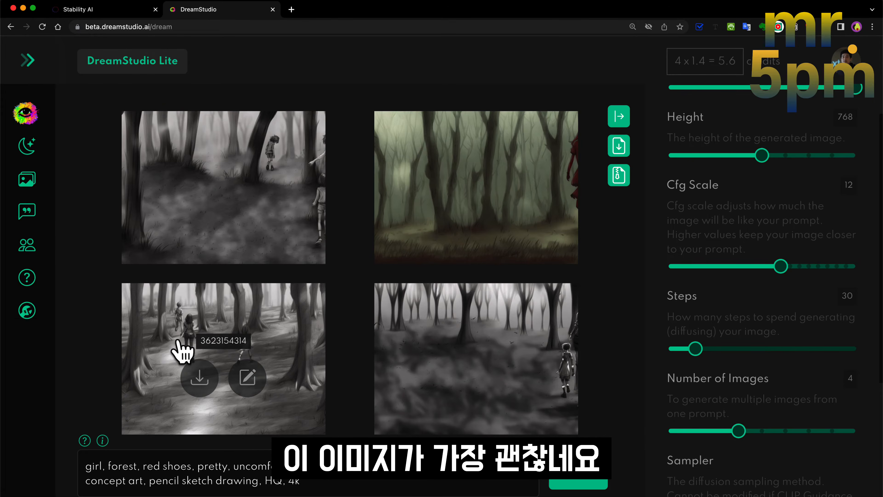
pyautogui.click(200, 384)
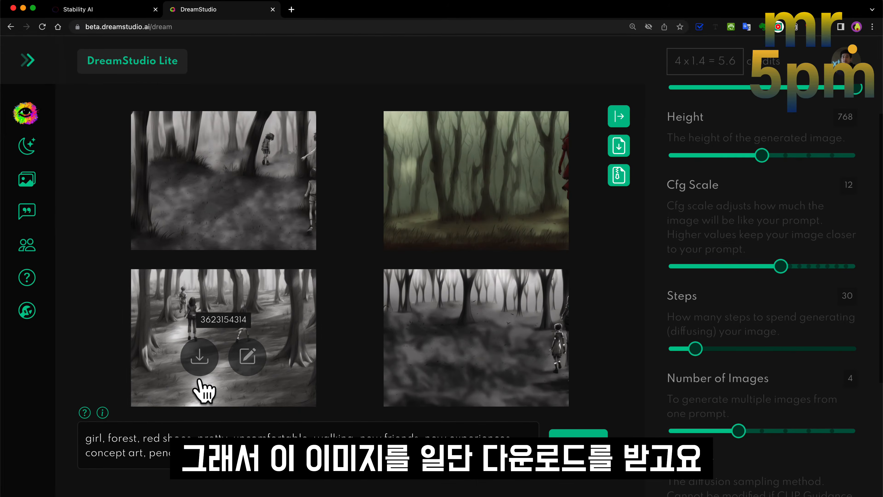
# Step: Replace the prompt's story keywords with Notion's second-section keywords "lost, wandering, red shoes, cafe, tea, plan, find, home" and generate new images
pyautogui.moveTo(452, 226)
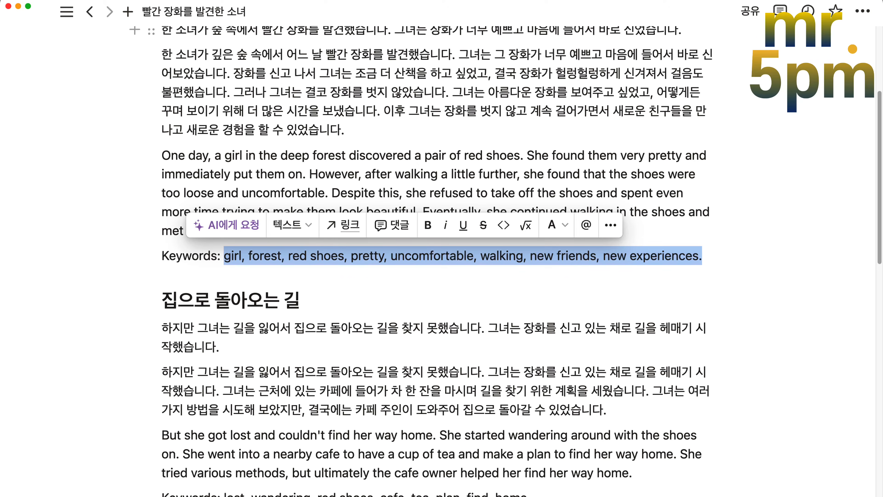
pyautogui.click(270, 407)
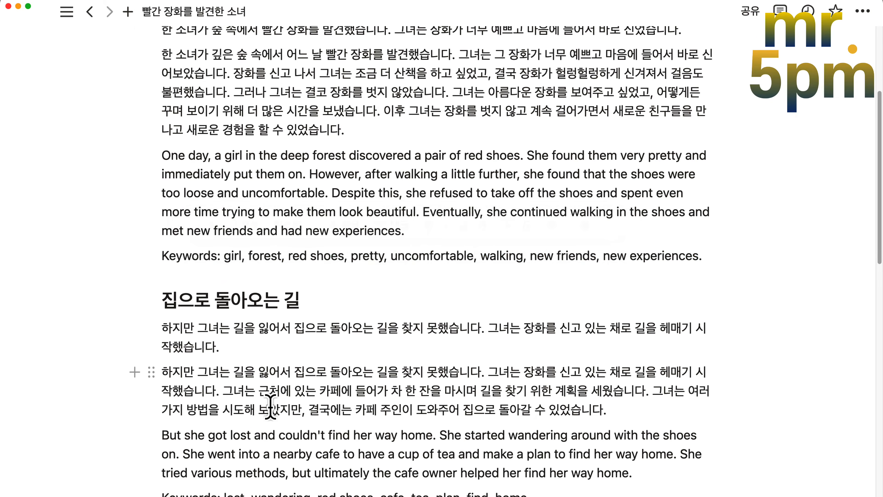
pyautogui.scroll(-3, 244, 417)
pyautogui.moveTo(225, 416); pyautogui.dragTo(528, 419)
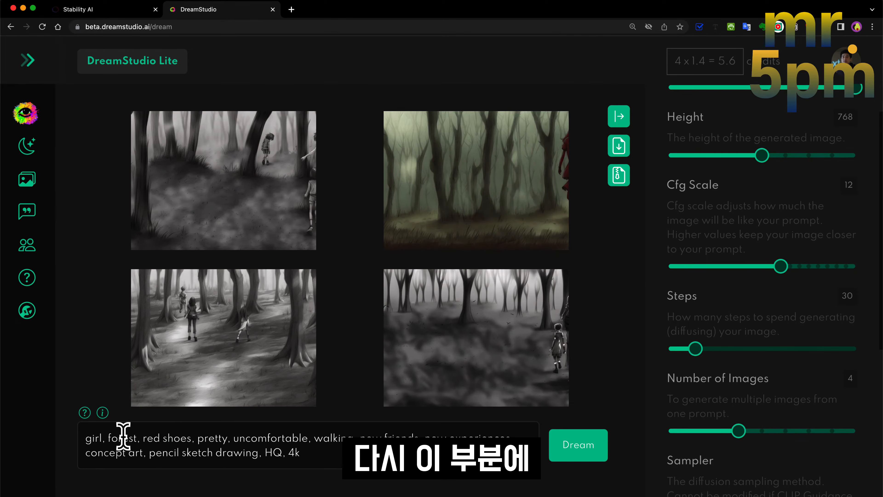
pyautogui.moveTo(85, 438); pyautogui.dragTo(512, 430)
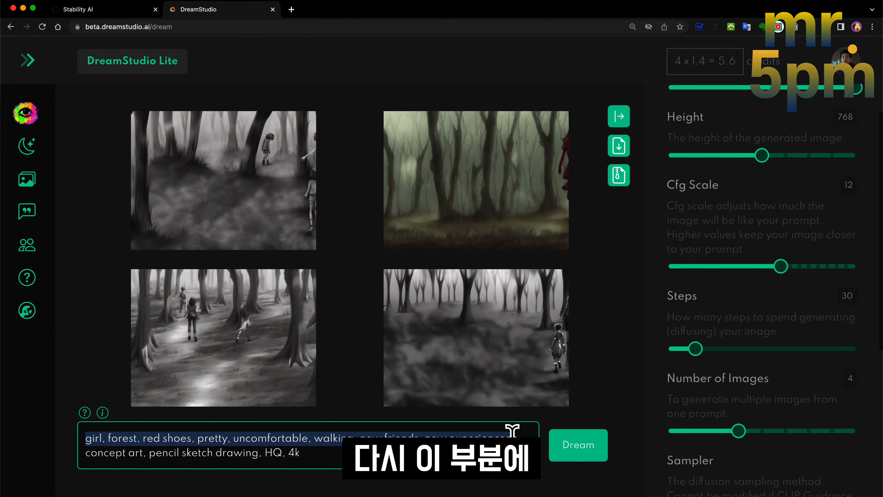
pyautogui.write('lost, wandering, red shoes, cafe, tea, plan, fnd, home,')
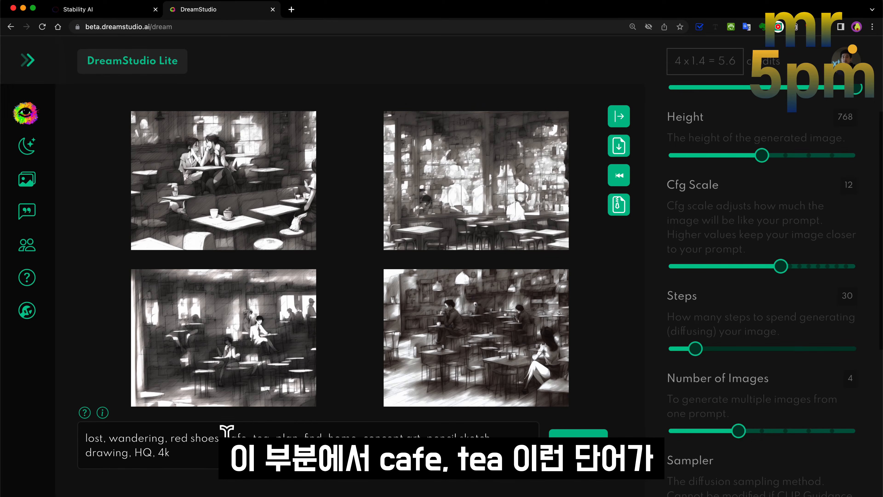
# Step: Highlight "cafe, tea" in the prompt and check the matching café sentence in Notion's second story section
pyautogui.click(229, 432)
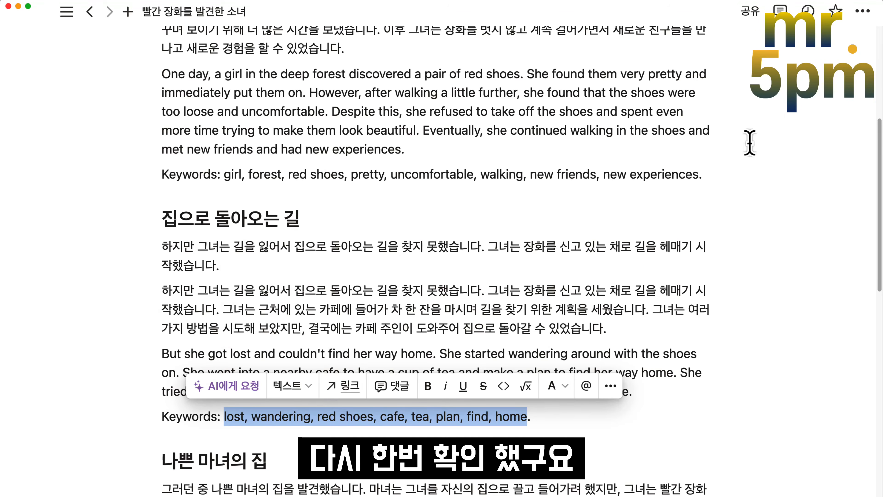
pyautogui.click(474, 260)
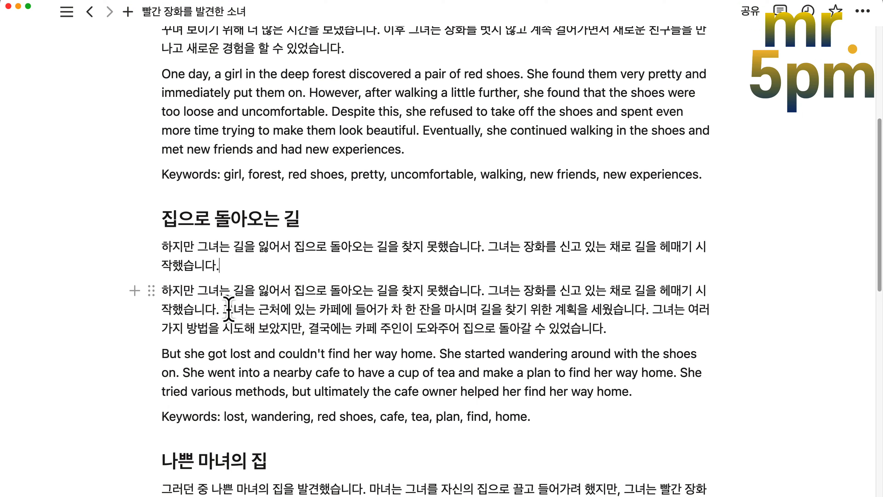
pyautogui.moveTo(229, 309); pyautogui.dragTo(654, 309)
pyautogui.click(468, 326)
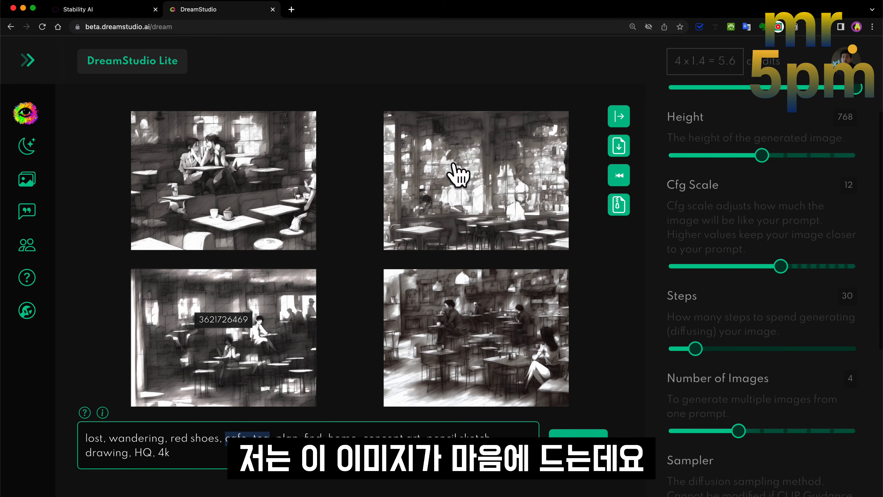
# Step: Download two of the café images: the one with tall windows behind empty tables and the one with seated figures at its centre
pyautogui.click(451, 205)
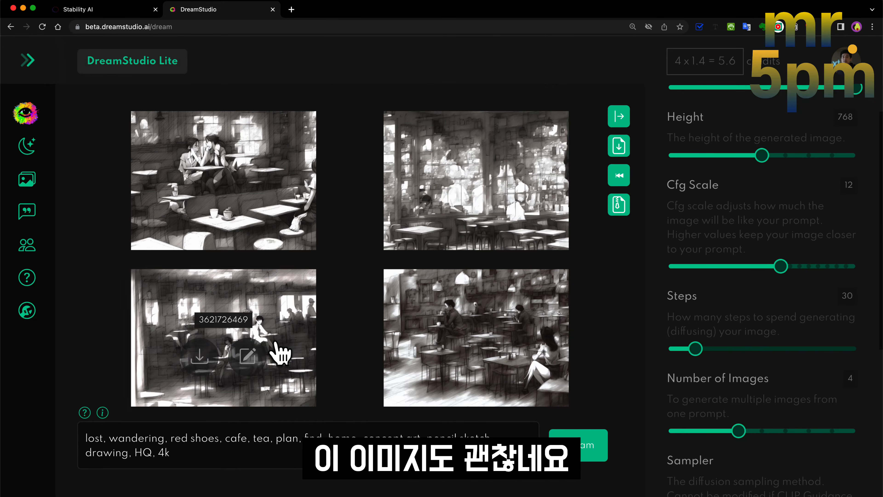
pyautogui.click(200, 362)
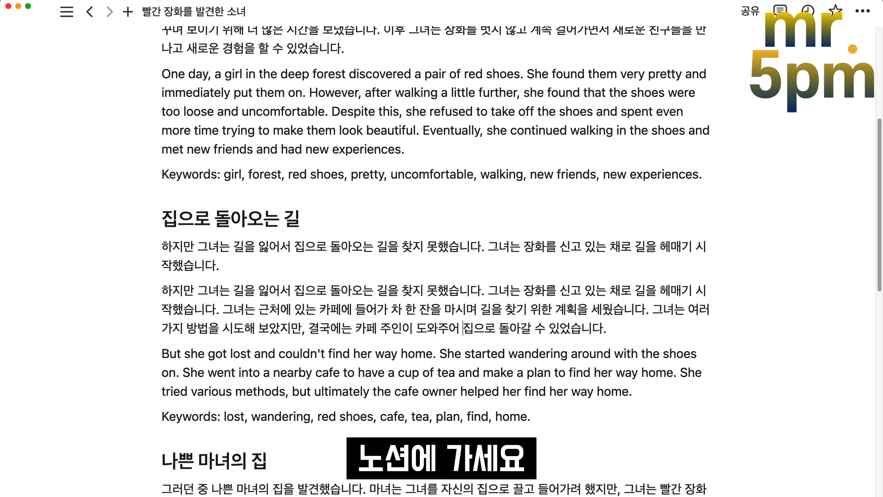
# Step: In Notion, read the "나쁜 마녀의 집" section and copy its keywords from "wandering" through "greatest adventurer"
pyautogui.scroll(-10, 564, 325)
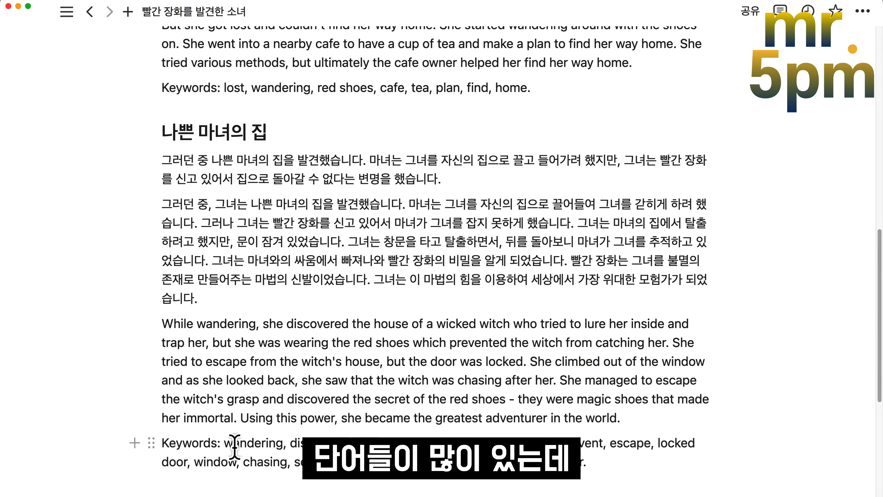
pyautogui.moveTo(225, 443); pyautogui.dragTo(587, 462)
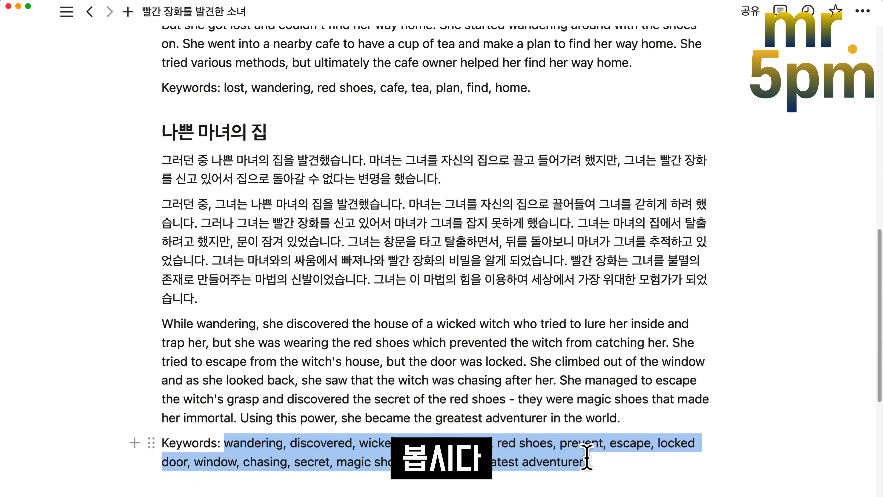
pyautogui.click(258, 241)
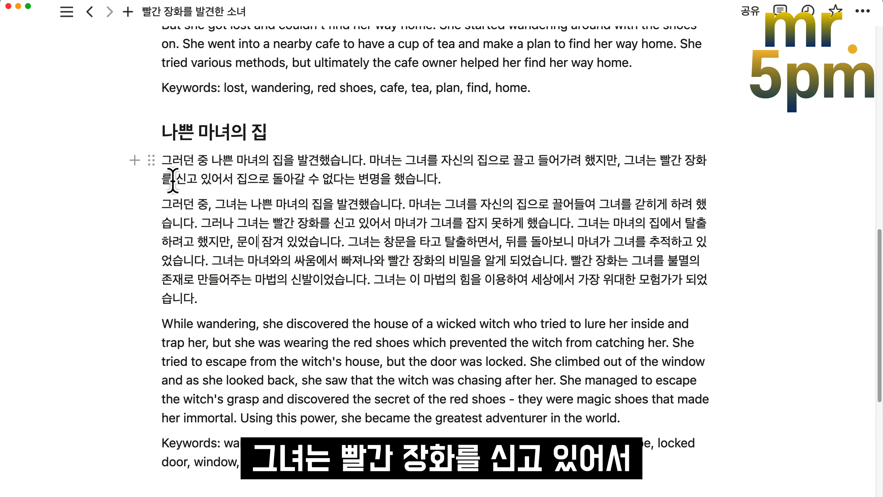
pyautogui.moveTo(249, 179); pyautogui.dragTo(431, 178)
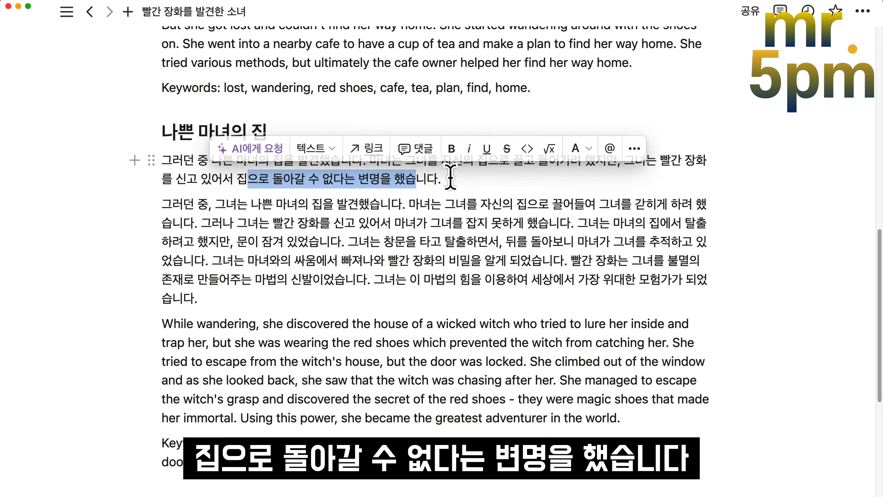
pyautogui.click(464, 179)
pyautogui.scroll(-2, 464, 180)
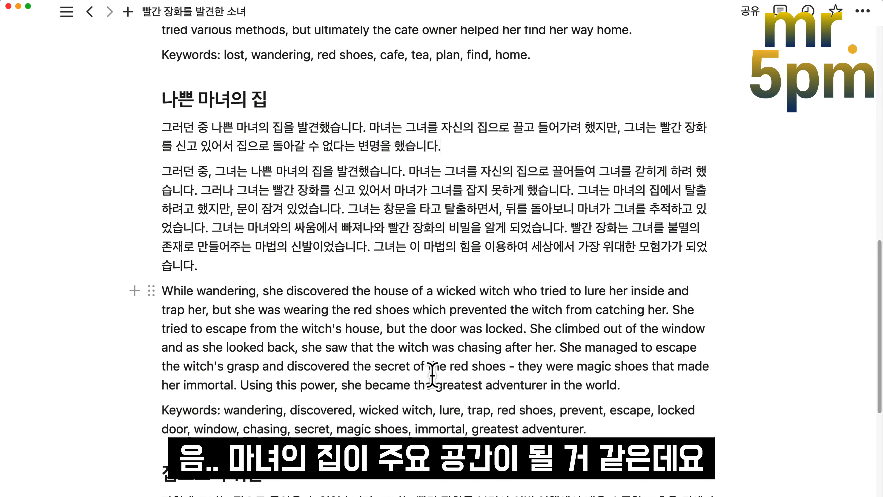
pyautogui.scroll(-1, 433, 374)
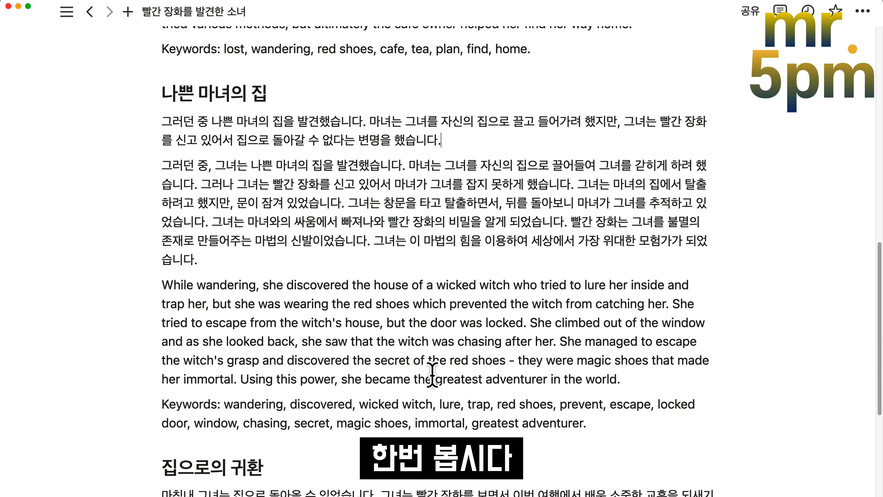
pyautogui.moveTo(232, 405); pyautogui.dragTo(582, 424)
pyautogui.press('super+c')
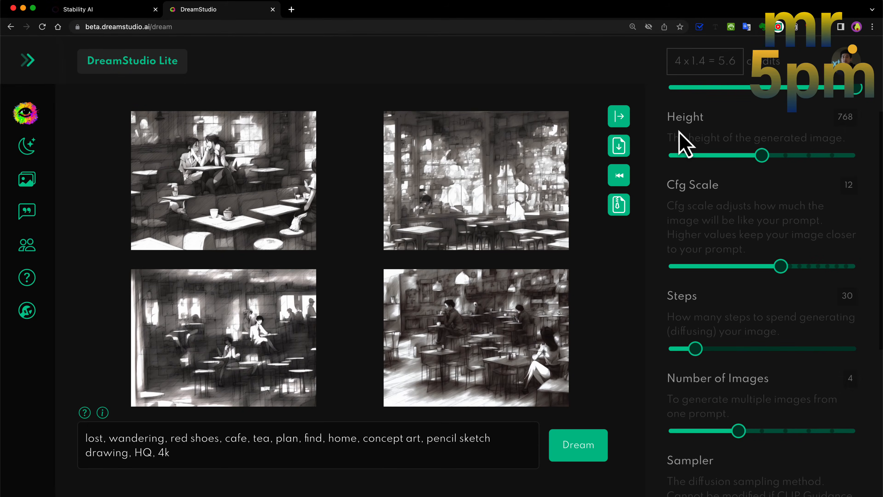
# Step: In DreamStudio, replace the prompt's story keywords with the copied wicked witch keywords, keeping the style terms, and generate new images
pyautogui.click(85, 439)
pyautogui.moveTo(85, 439)
pyautogui.mouseDown()
pyautogui.moveTo(400, 435)
pyautogui.moveTo(361, 438)
pyautogui.mouseUp()
pyautogui.press('super+v')
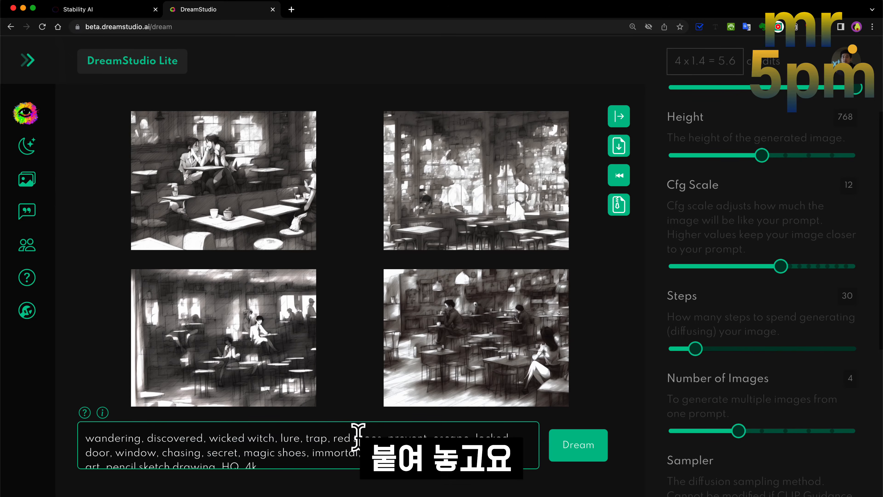
pyautogui.click(584, 453)
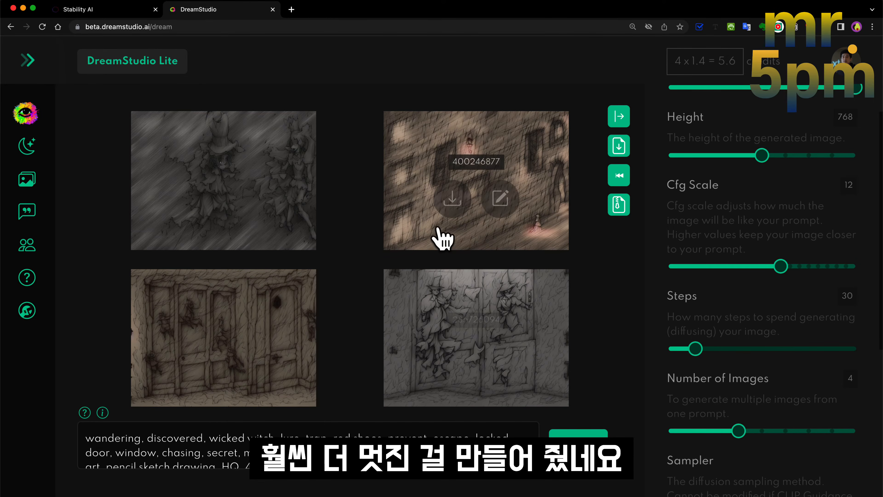
# Step: Download the brown-toned building image and the image of old wooden doors
pyautogui.click(452, 201)
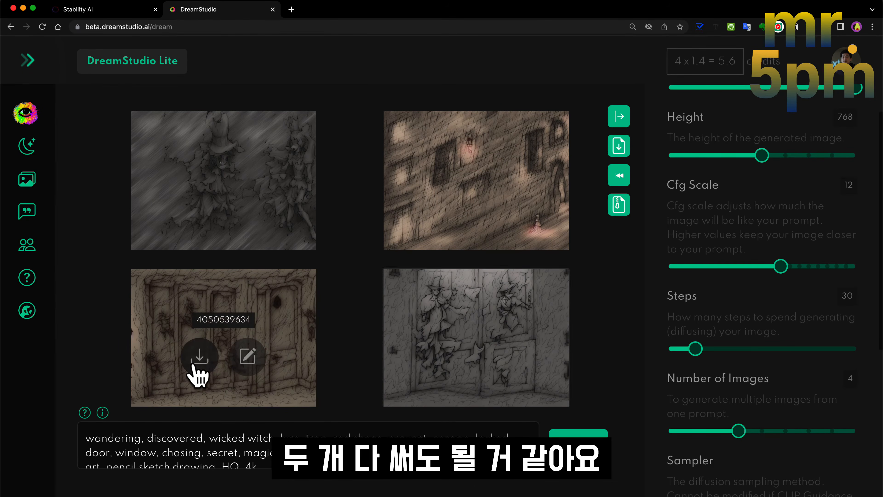
pyautogui.click(200, 358)
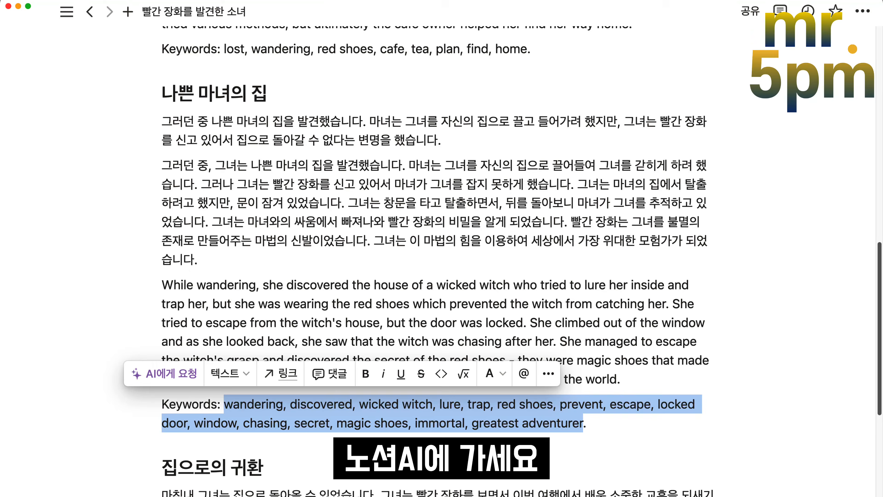
# Step: In Notion's "집으로의 귀환" section, copy the keywords from "home" through "dreams"
pyautogui.scroll(-10, 273, 192)
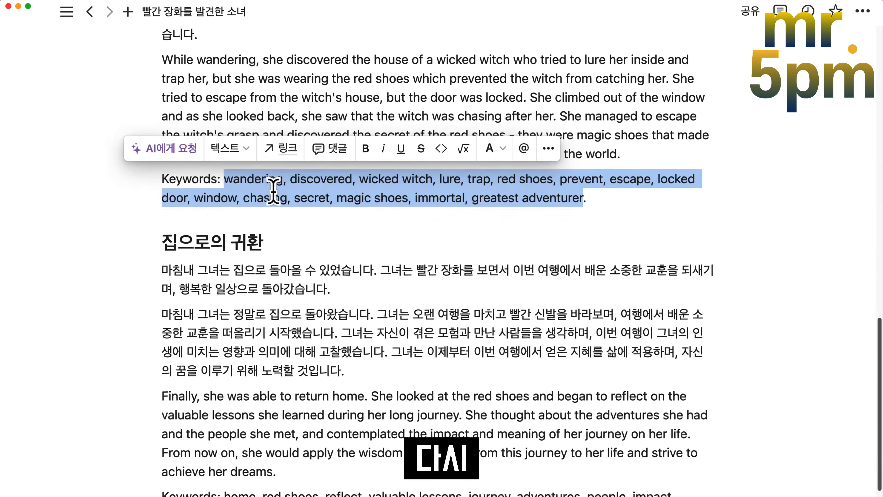
pyautogui.scroll(1, 223, 144)
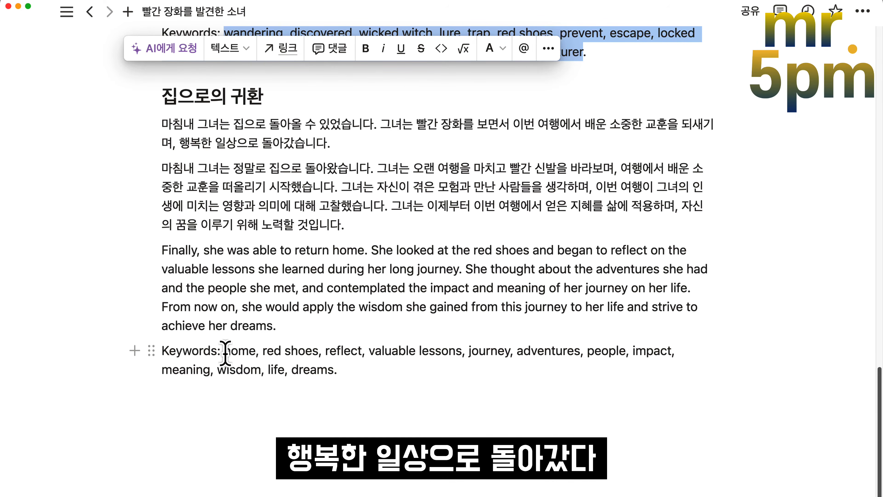
pyautogui.moveTo(224, 351)
pyautogui.mouseDown()
pyautogui.moveTo(345, 370)
pyautogui.moveTo(225, 352)
pyautogui.mouseUp()
pyautogui.press('super+c')
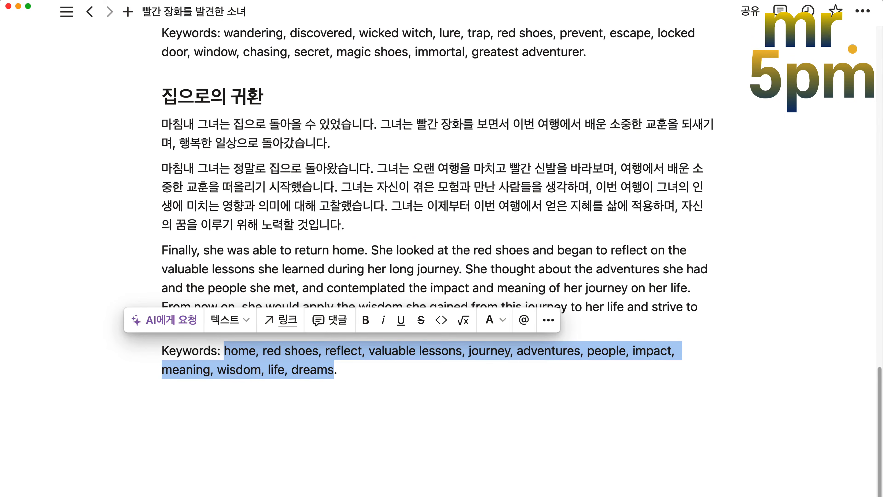
# Step: In DreamStudio, set the prompt to the copied homecoming keywords followed by "pencil sketch drawing, HQ, 4k" and generate new images
pyautogui.press('super+Tab')
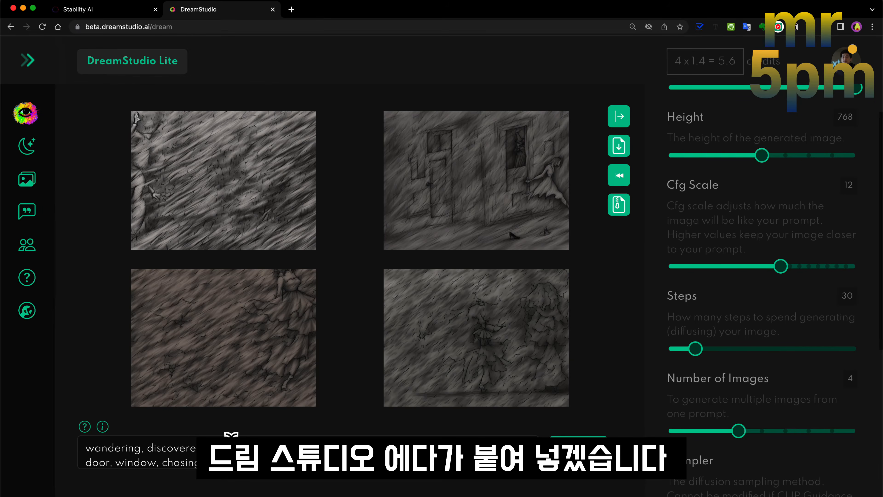
pyautogui.doubleClick(86, 451)
pyautogui.press('super+a')
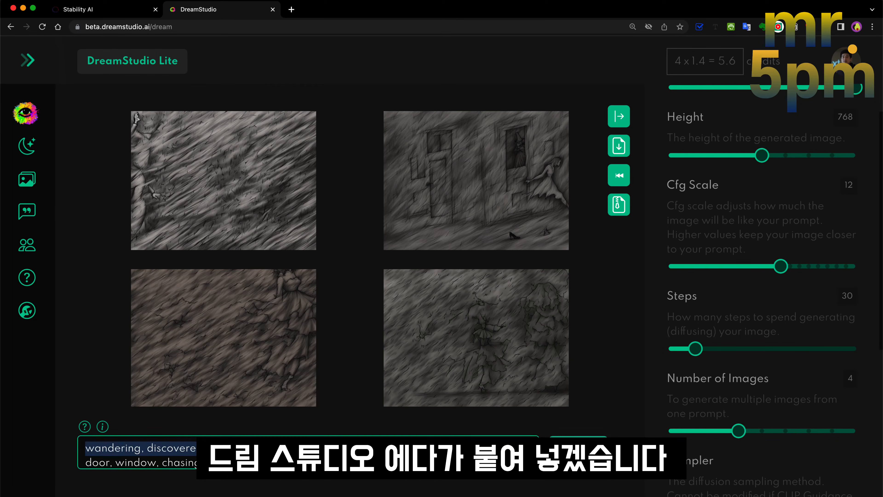
pyautogui.press('super+v')
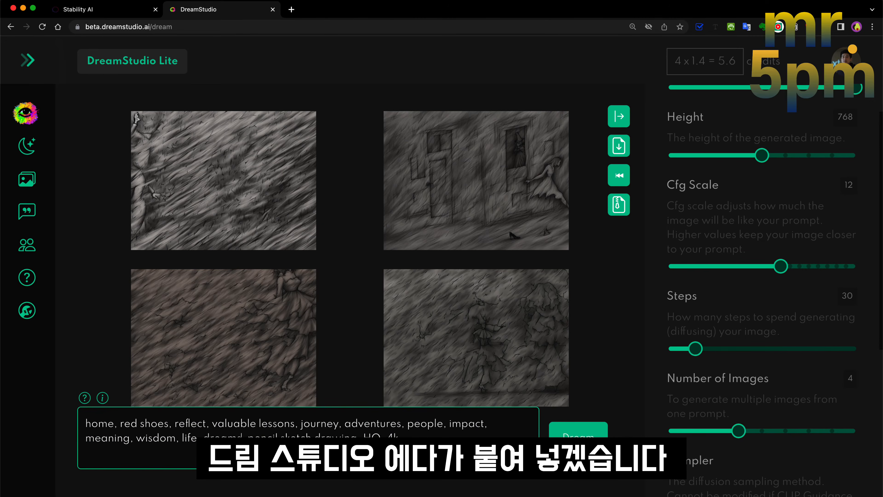
pyautogui.click(578, 439)
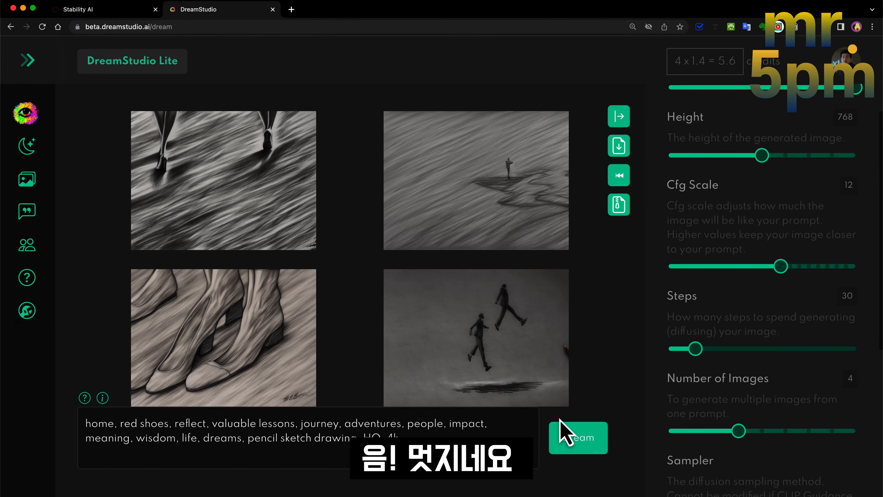
# Step: Look over the four homecoming images and generate another set from the same prompt
pyautogui.moveTo(492, 241)
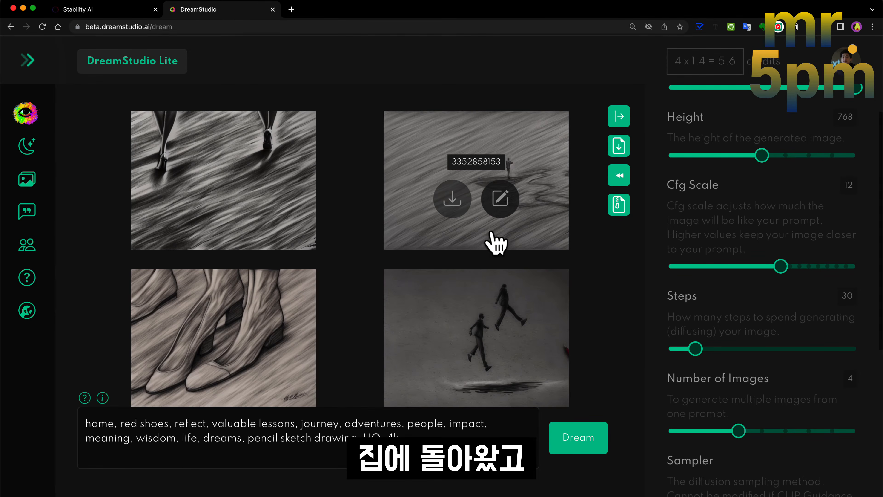
pyautogui.moveTo(572, 299)
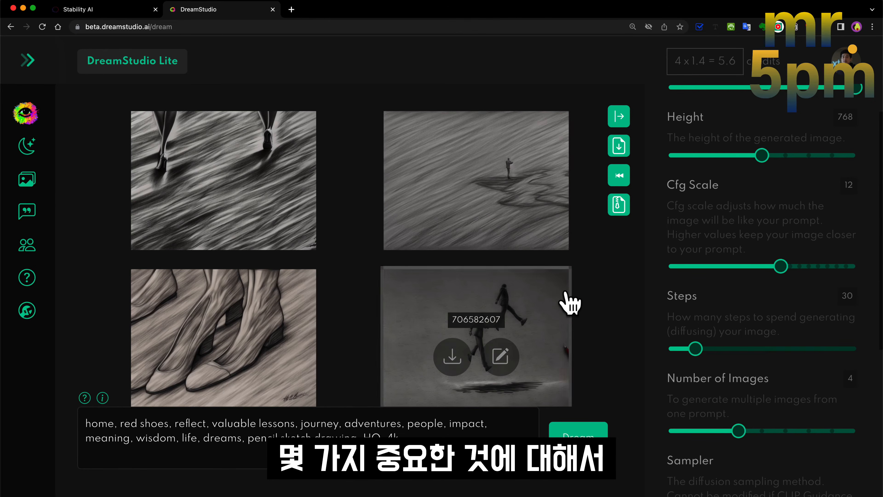
pyautogui.moveTo(543, 247)
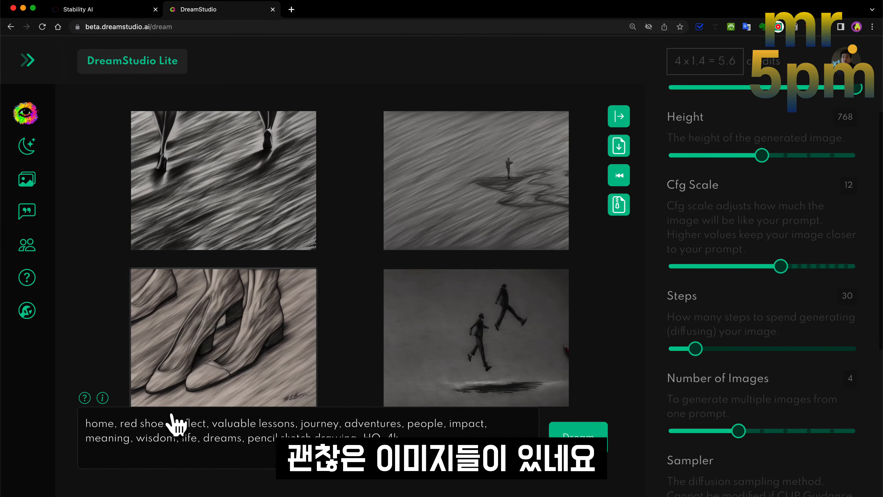
pyautogui.moveTo(183, 240)
pyautogui.click(570, 436)
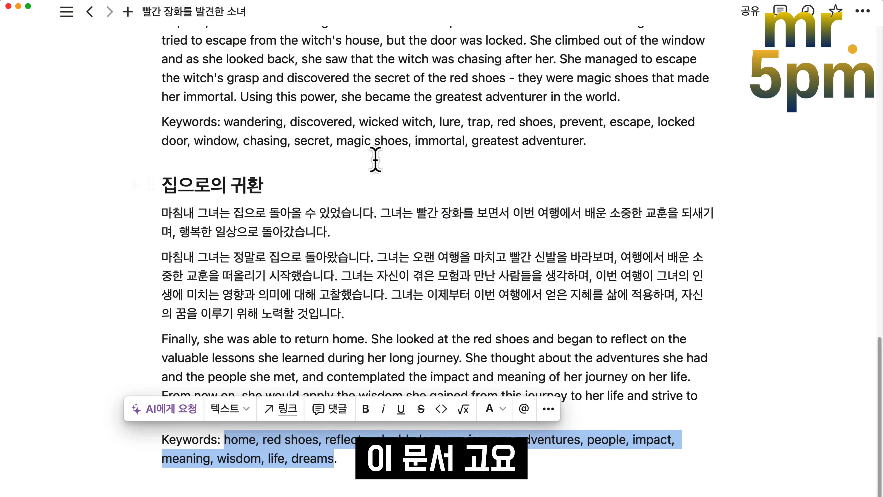
# Step: In Notion's "숲 속에서" section, delete the English paragraph and keywords, and add an empty line below the Korean text
pyautogui.scroll(15, 375, 197)
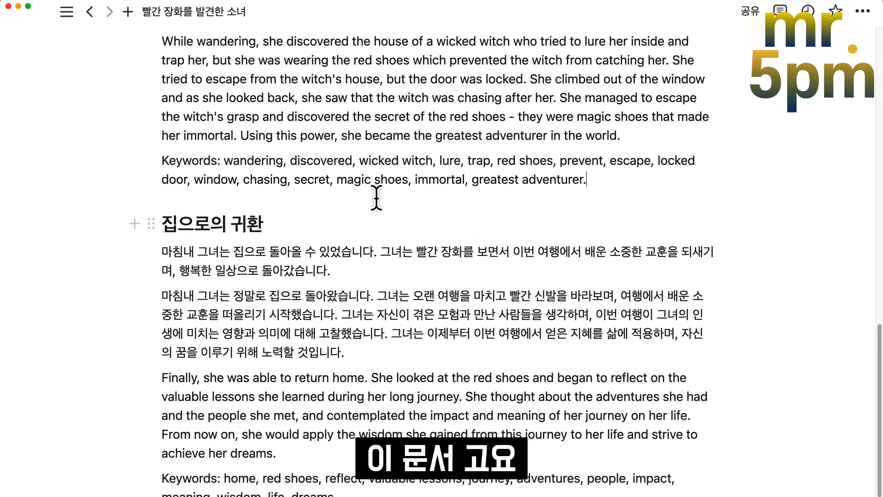
pyautogui.scroll(5, 384, 289)
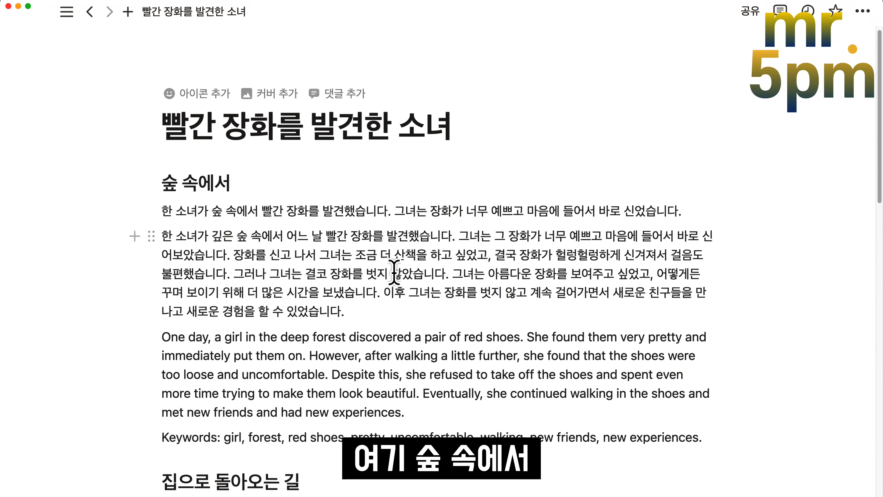
pyautogui.scroll(-3, 410, 222)
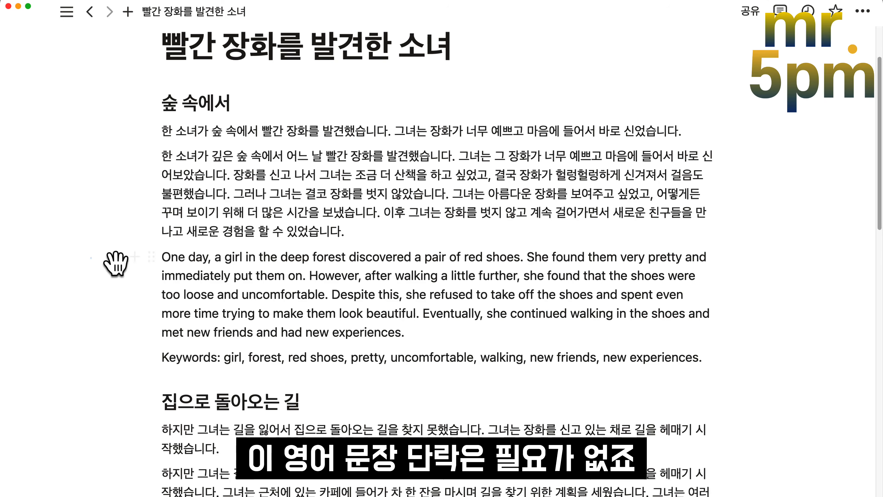
pyautogui.moveTo(114, 261); pyautogui.dragTo(506, 346)
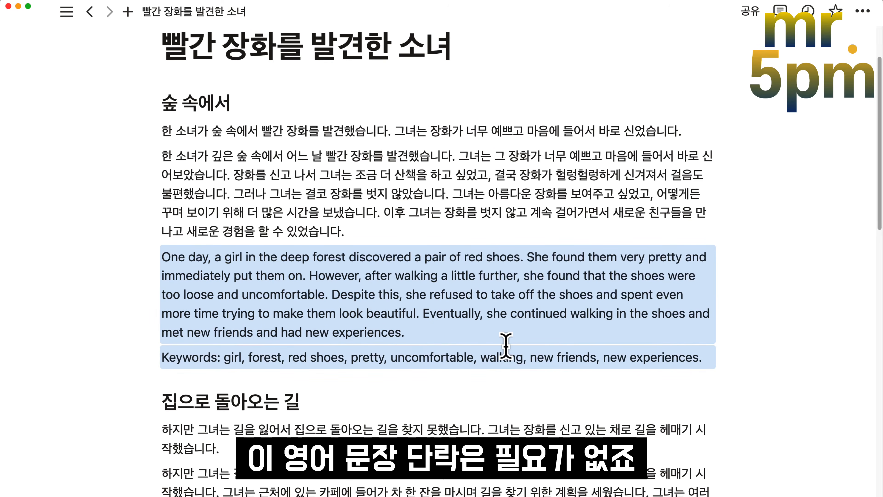
pyautogui.press('BackSpace')
pyautogui.click(431, 231)
pyautogui.press('Return')
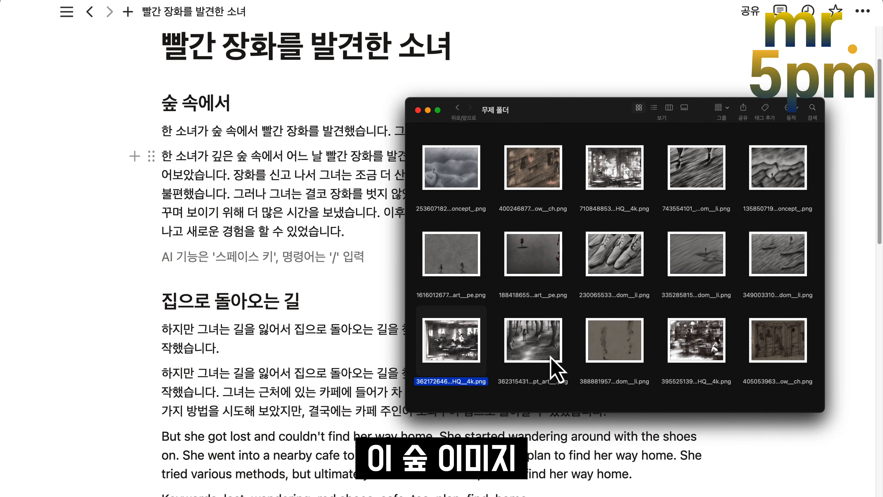
# Step: Insert the downloaded forest image below the first section's Korean text and shrink it to about half the text width
pyautogui.moveTo(550, 352); pyautogui.dragTo(302, 289)
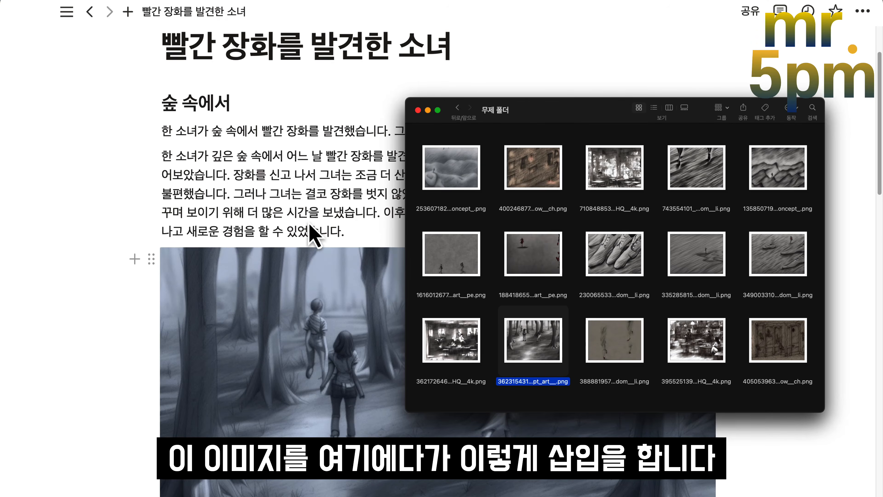
pyautogui.click(561, 282)
pyautogui.scroll(-4, 561, 281)
pyautogui.moveTo(700, 450); pyautogui.dragTo(564, 295)
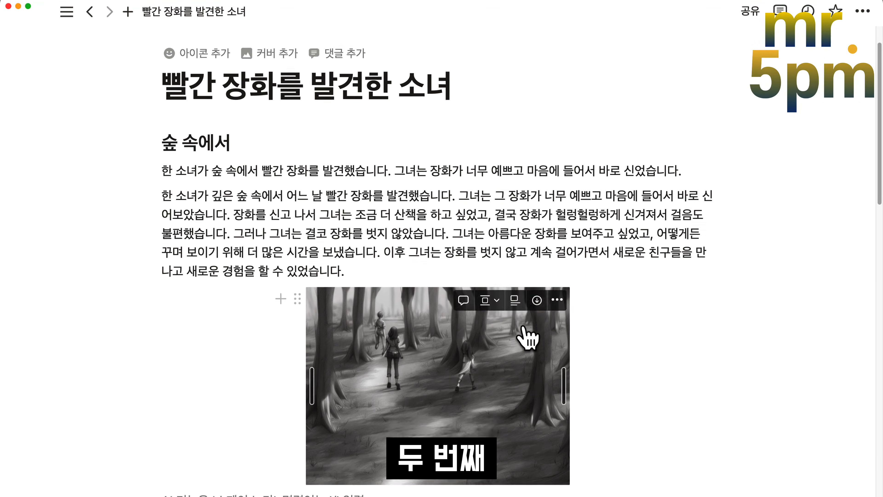
# Step: Delete the English paragraph and keywords from the "집으로 돌아오는 길" section
pyautogui.scroll(-12, 529, 336)
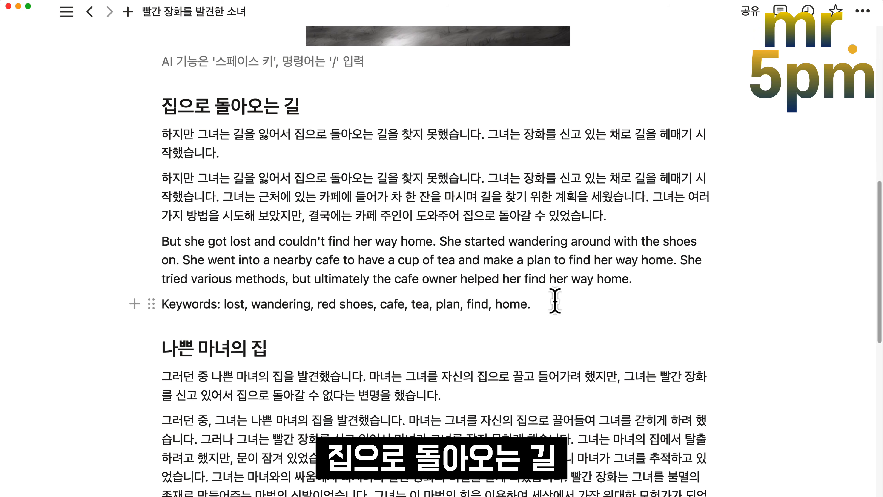
pyautogui.moveTo(555, 312); pyautogui.dragTo(163, 237)
pyautogui.press('BackSpace')
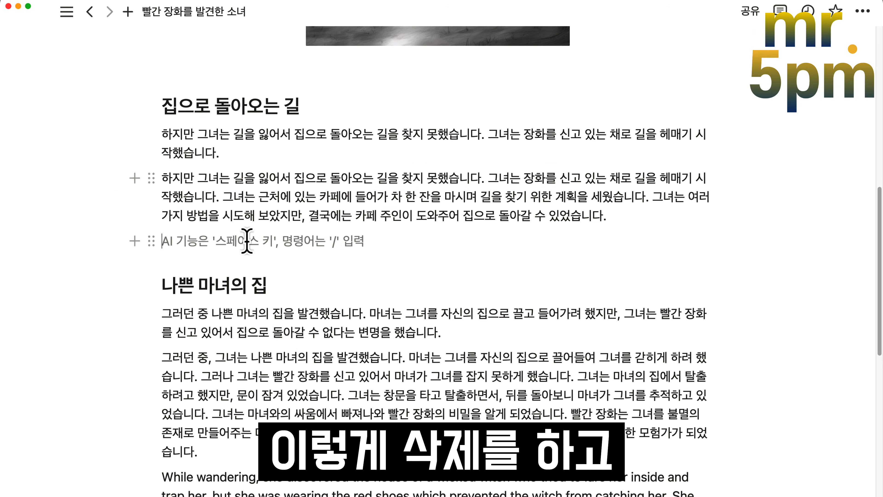
# Step: Insert the downloaded café sketch 362172646…HQ__4k.png below the Korean text of the "집으로 돌아오는 길" section
pyautogui.press('super+Tab')
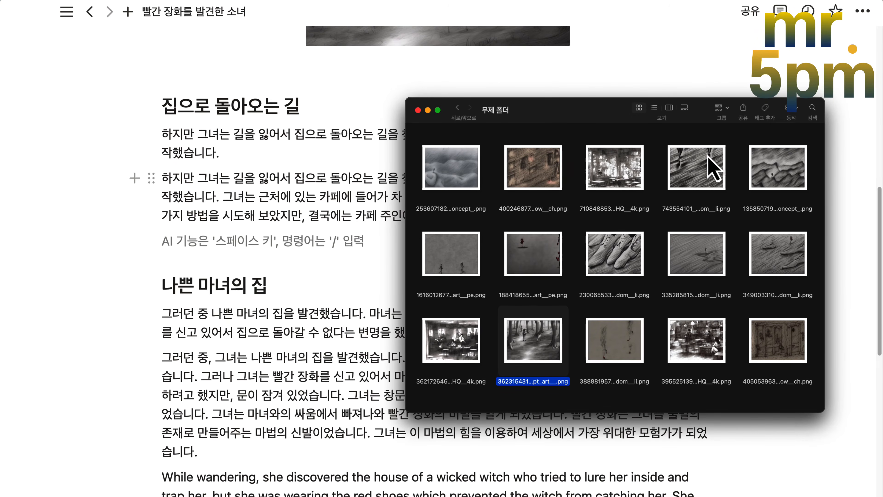
pyautogui.scroll(-1, 496, 352)
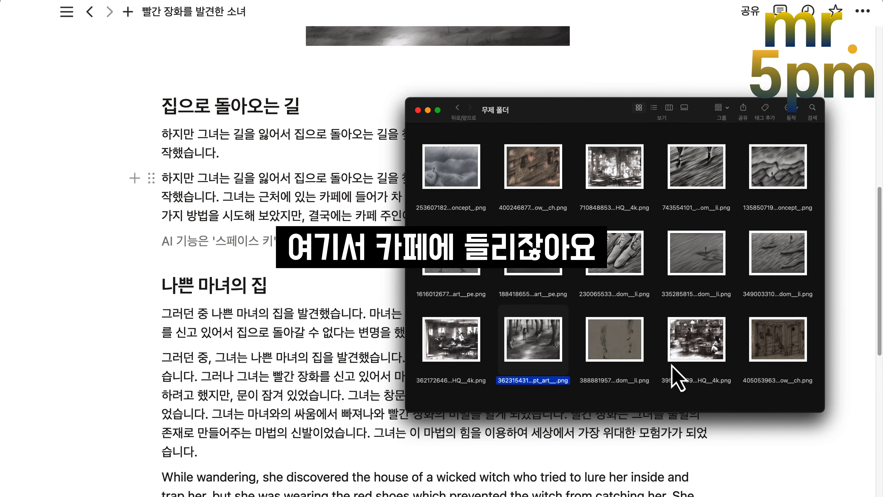
pyautogui.moveTo(459, 355); pyautogui.dragTo(320, 233)
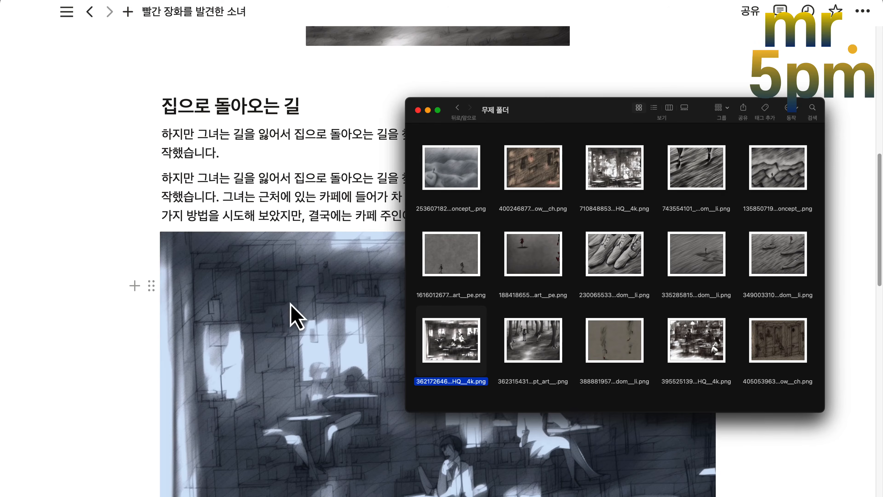
pyautogui.click(730, 451)
# Step: Delete the English paragraph and the keywords from the "나쁜 마녀의 집" section
pyautogui.scroll(-12, 621, 306)
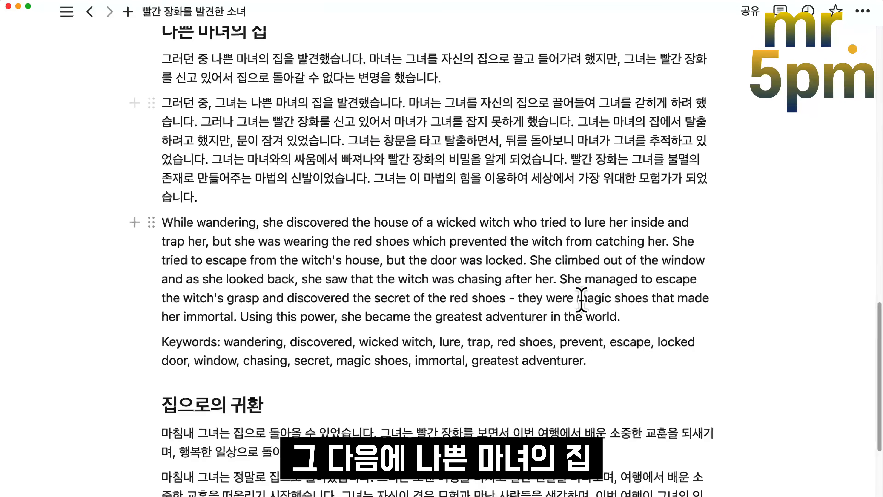
pyautogui.moveTo(169, 253); pyautogui.dragTo(433, 342)
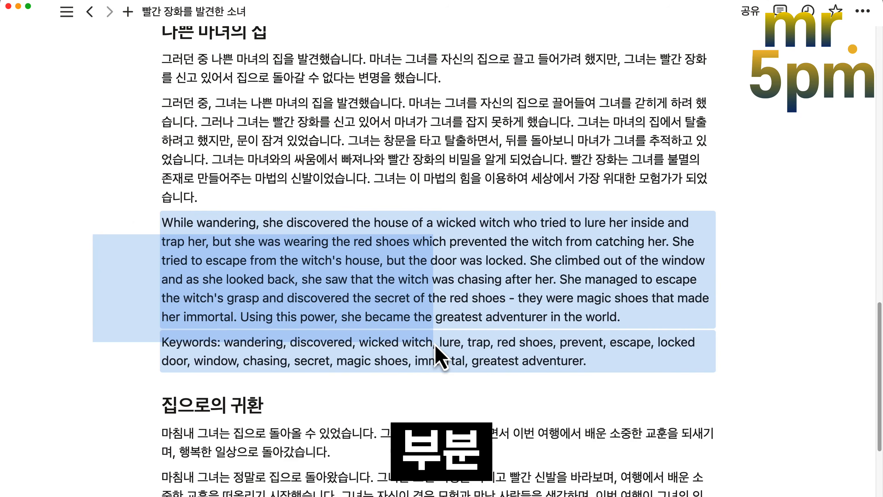
pyautogui.press('BackSpace')
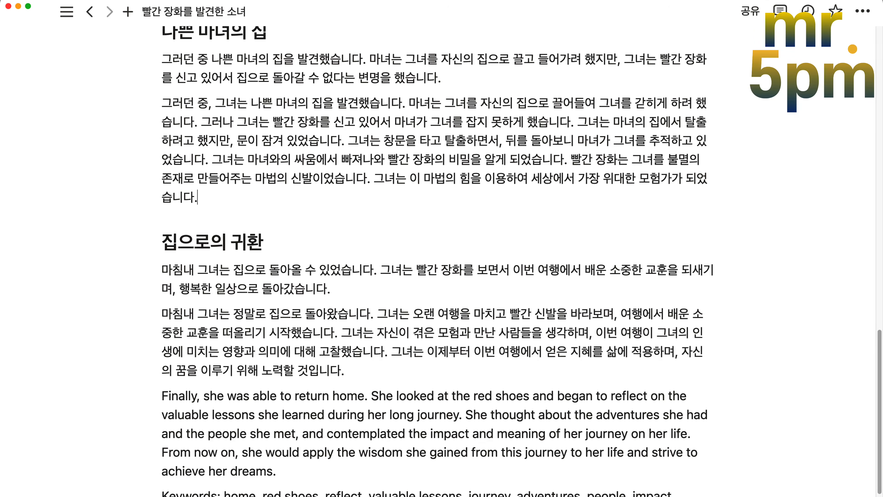
# Step: Insert the downloaded brown sketch 400246877…ow__ch.png below the Korean text of "나쁜 마녀의 집" and shrink it to about half the text width
pyautogui.press('super+Tab')
pyautogui.moveTo(533, 167); pyautogui.dragTo(352, 208)
pyautogui.moveTo(710, 412); pyautogui.dragTo(588, 393)
# Step: Resize the café and forest images to the same width, slightly more than half the text width
pyautogui.scroll(7, 651, 337)
pyautogui.scroll(-4, 650, 339)
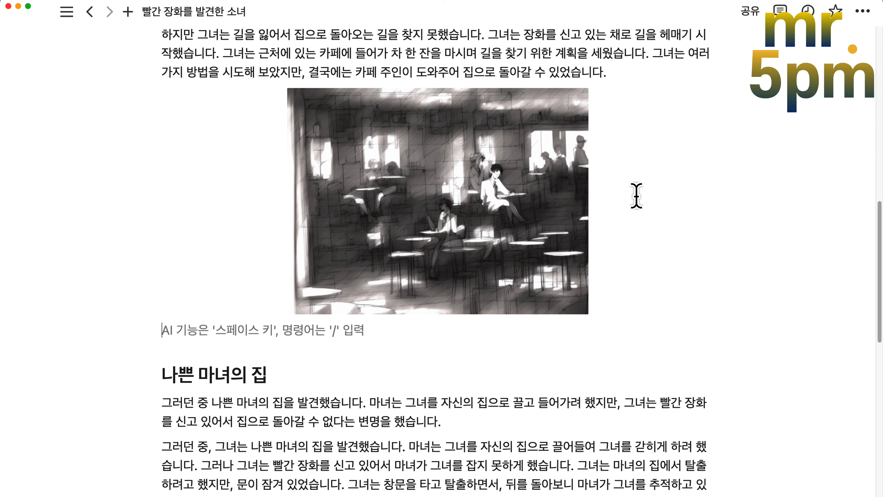
pyautogui.scroll(8, 636, 196)
pyautogui.moveTo(572, 213); pyautogui.dragTo(578, 213)
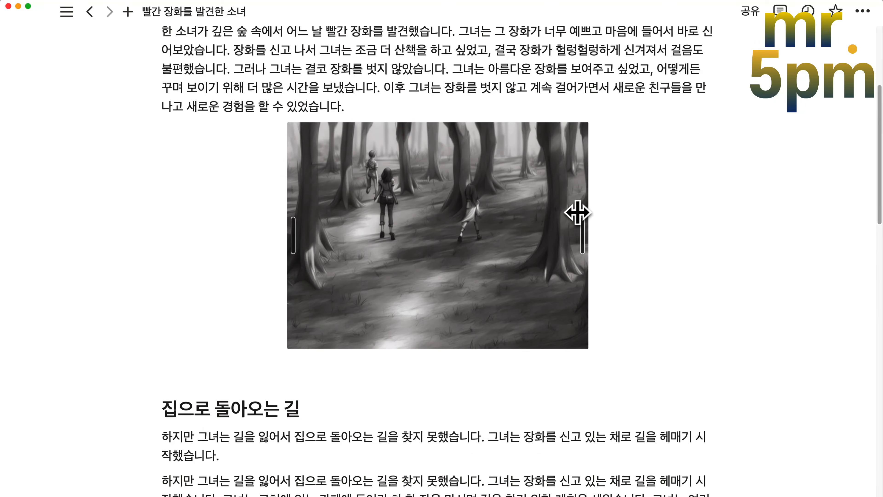